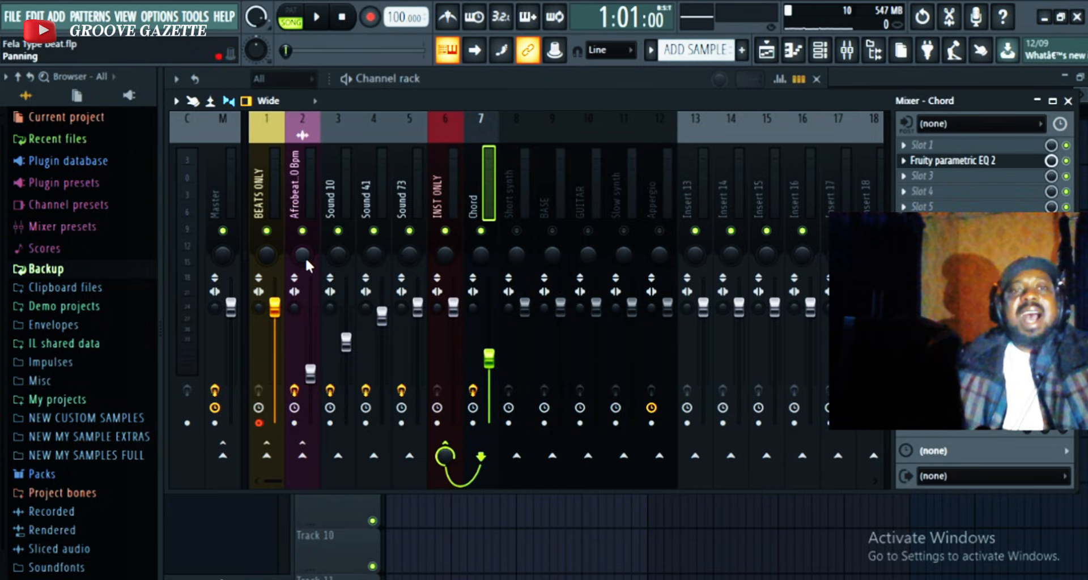
# - Briefly mute and unmute the Afrobeat loop on mixer track 2, and play the song to check the current mix
pyautogui.click(303, 231)
pyautogui.click(302, 231)
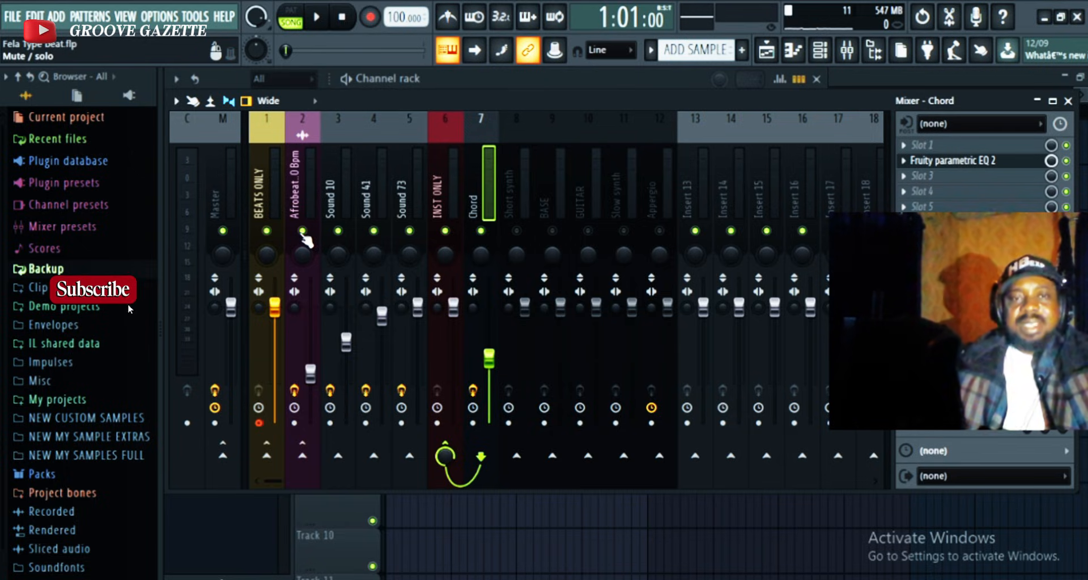
pyautogui.press('space')
pyautogui.press('space')
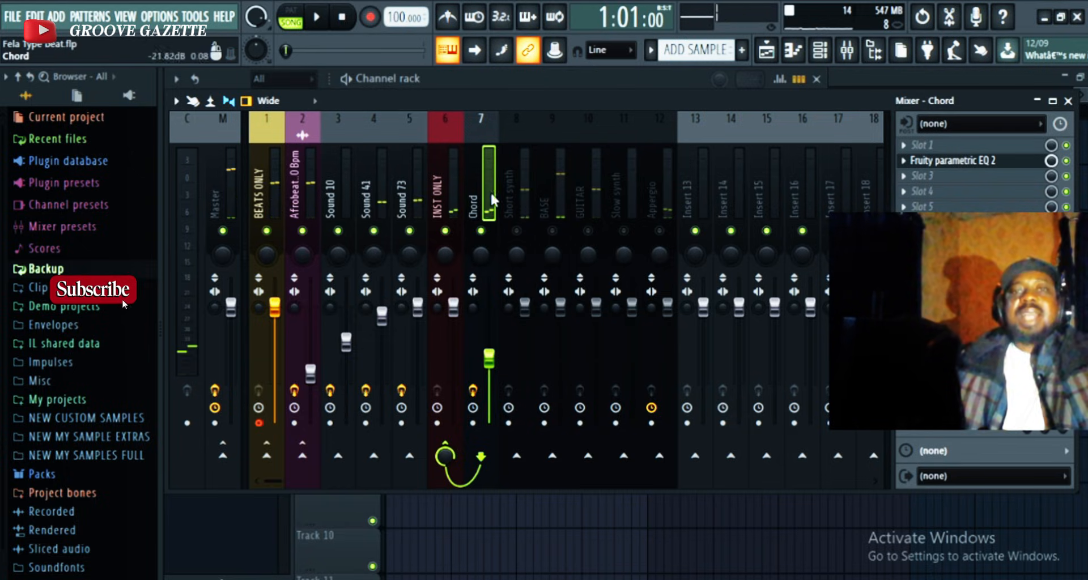
pyautogui.press('space')
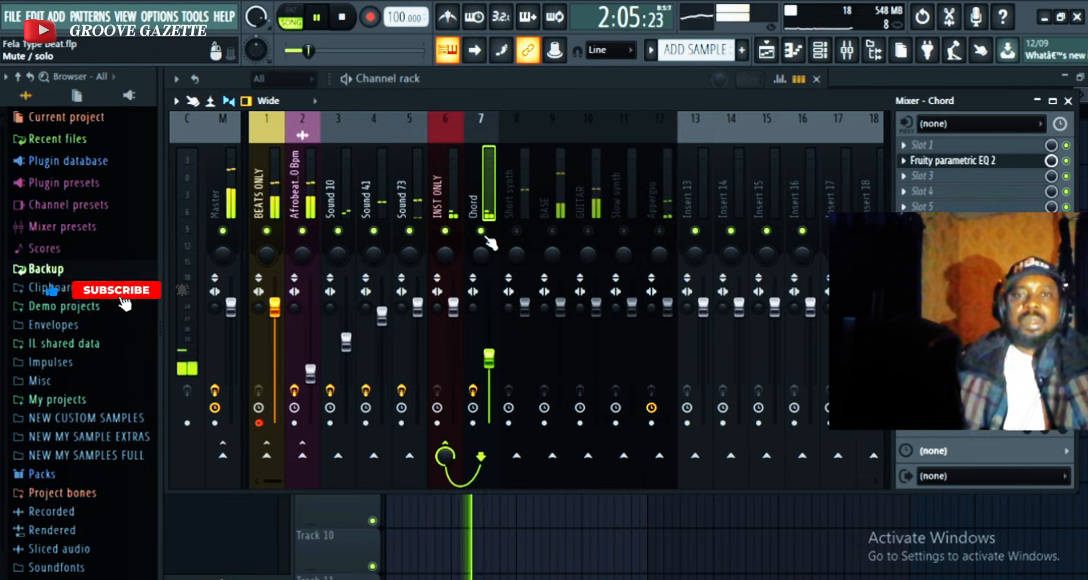
pyautogui.press('space')
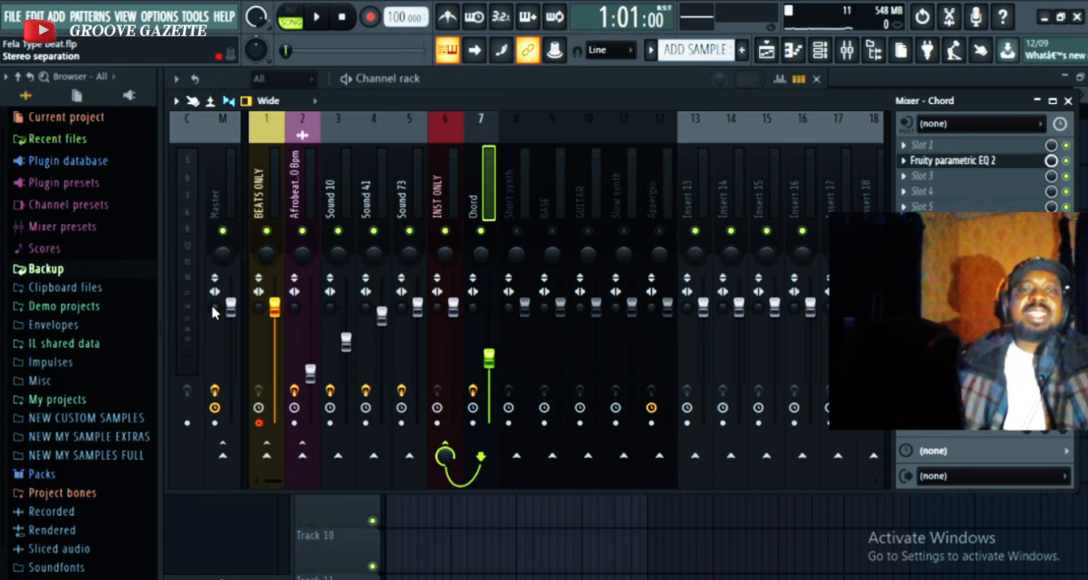
# - Listen to the mix with the Master's stereo separation merged toward mono, and again with it restored to default
pyautogui.moveTo(212, 308); pyautogui.dragTo(213, 286)
pyautogui.press('space')
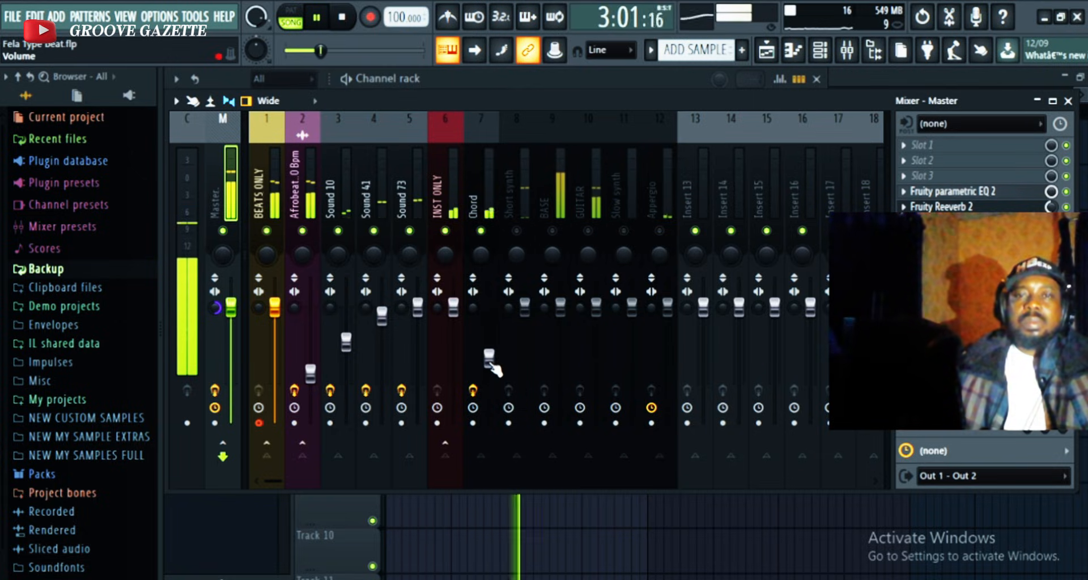
pyautogui.press('space')
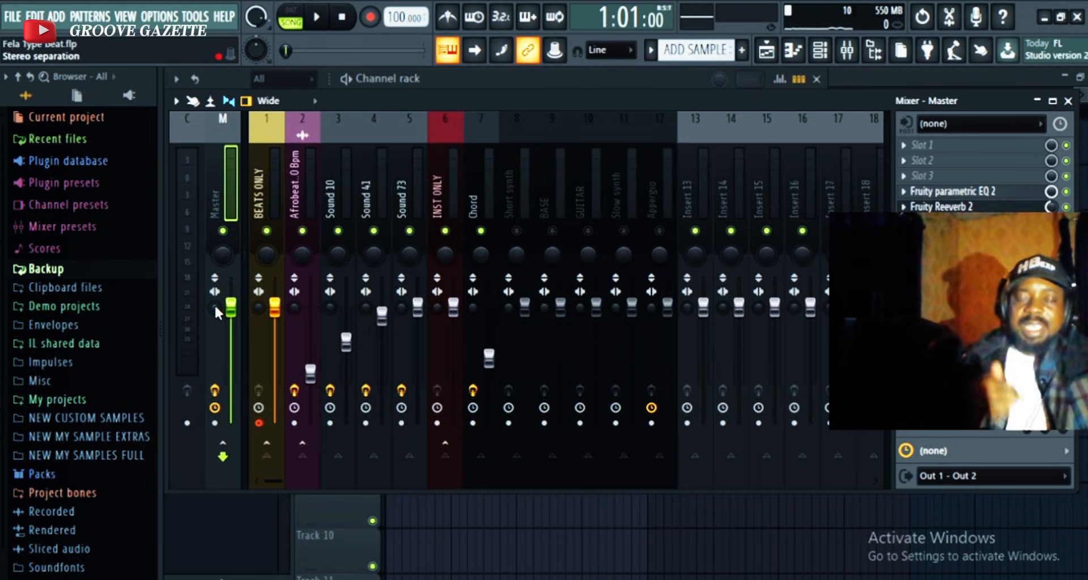
pyautogui.press('space')
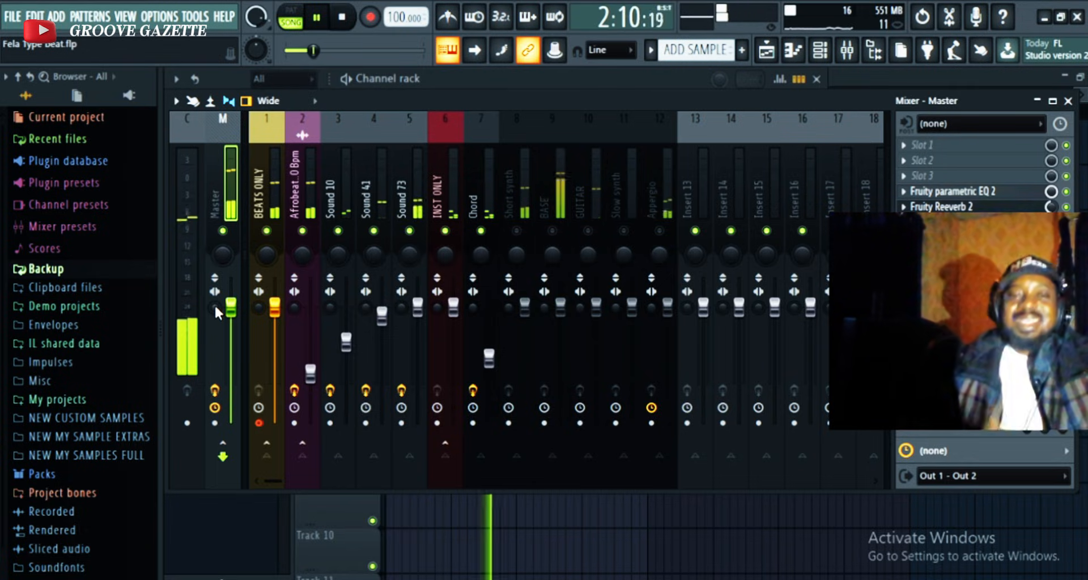
pyautogui.press('space')
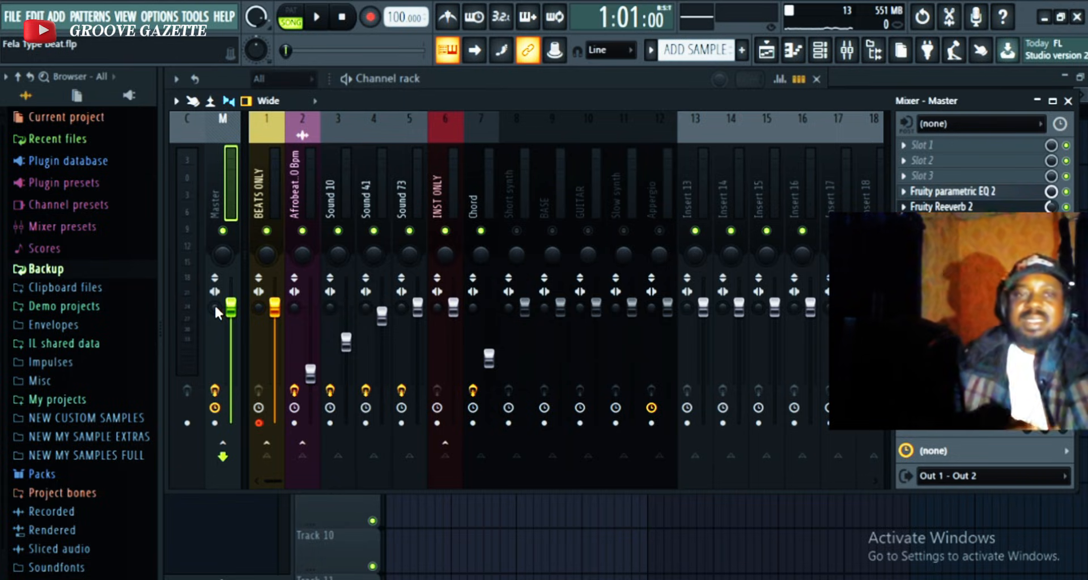
# - Unmute the Short synth track and play the song to hear it in the mix
pyautogui.click(516, 175)
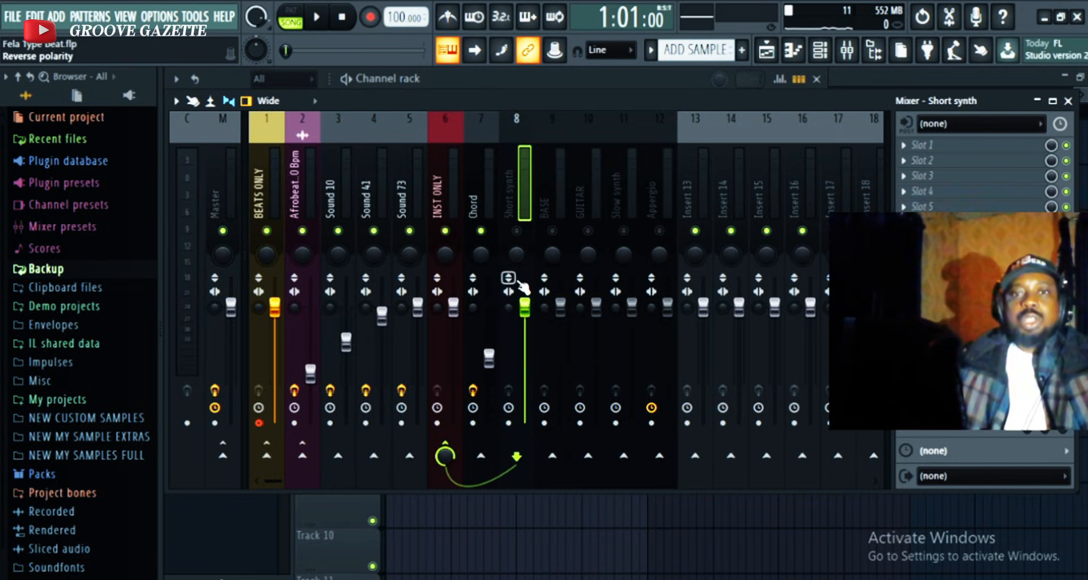
pyautogui.click(518, 233)
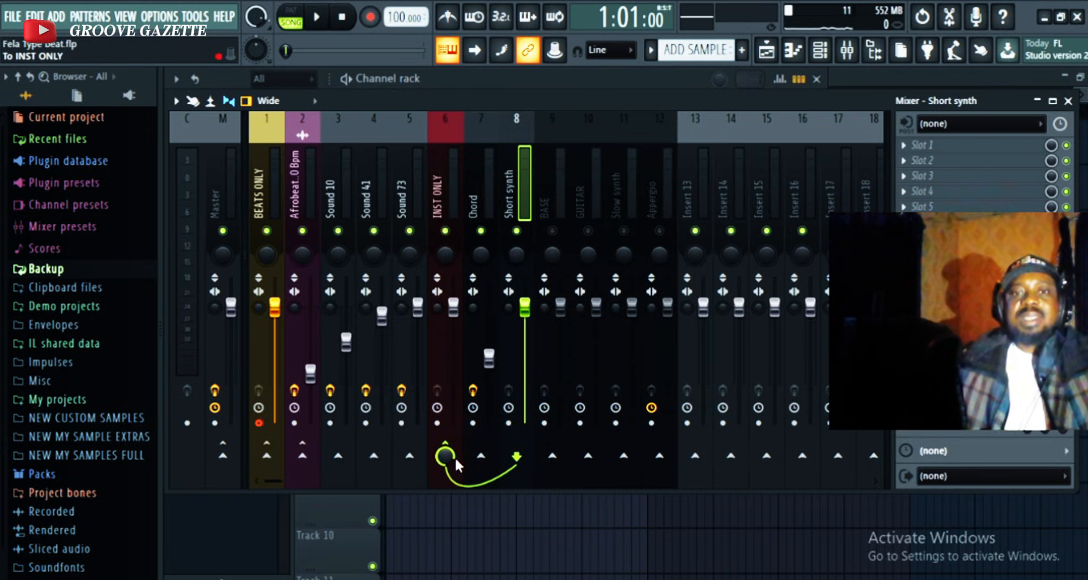
pyautogui.press('space')
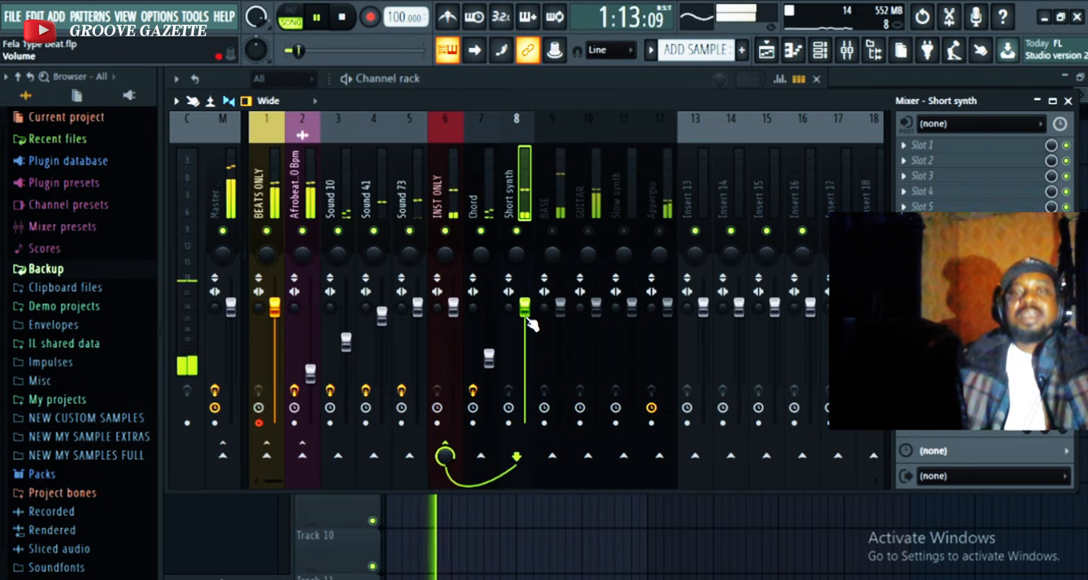
pyautogui.press('space')
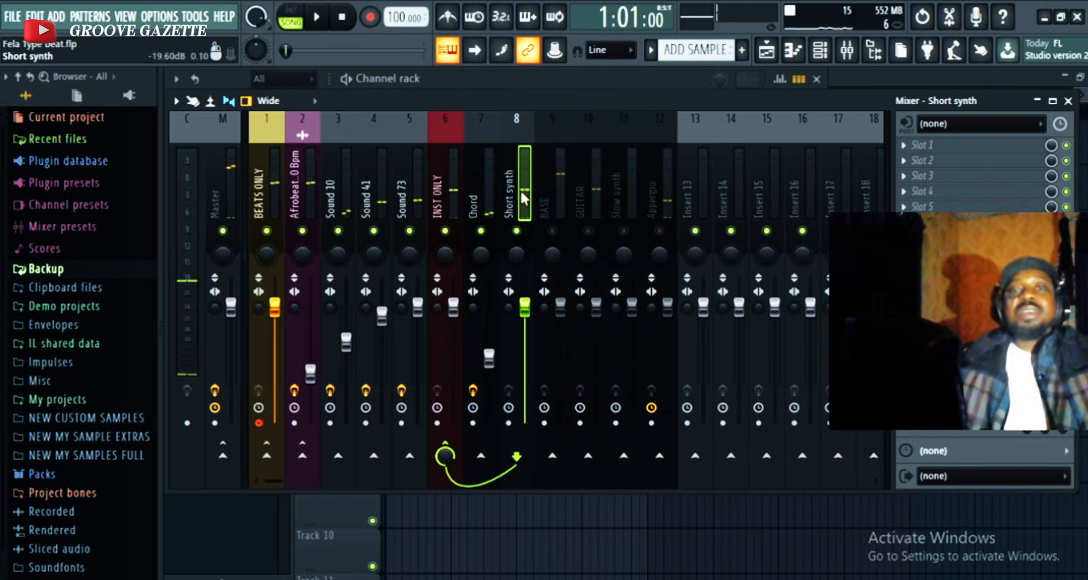
# - Load Fruity parametric EQ 2 into slot 4 of the Short synth track and play the song to check its spectrum
pyautogui.click(930, 191)
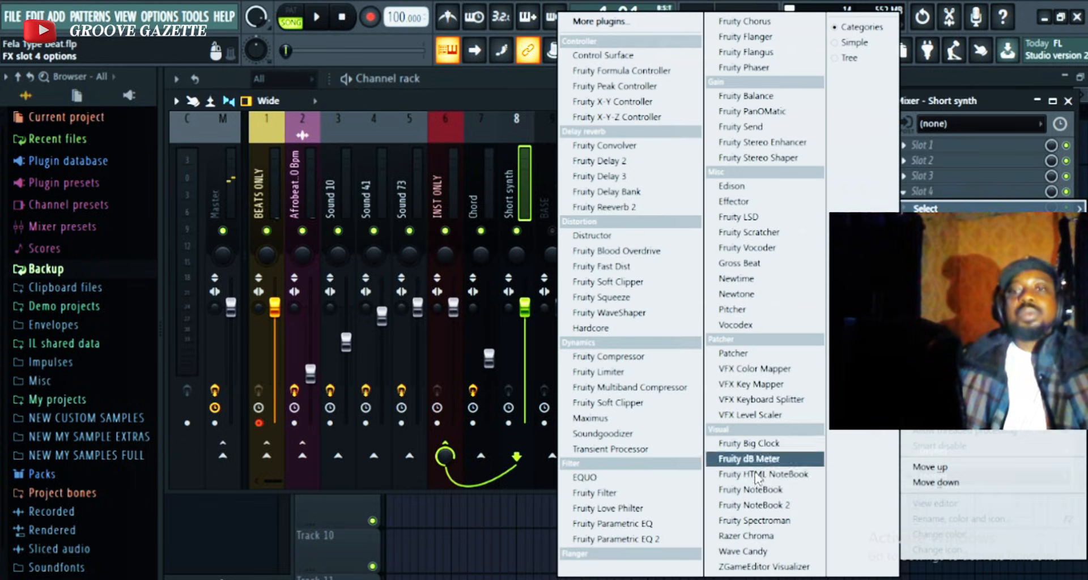
pyautogui.click(680, 539)
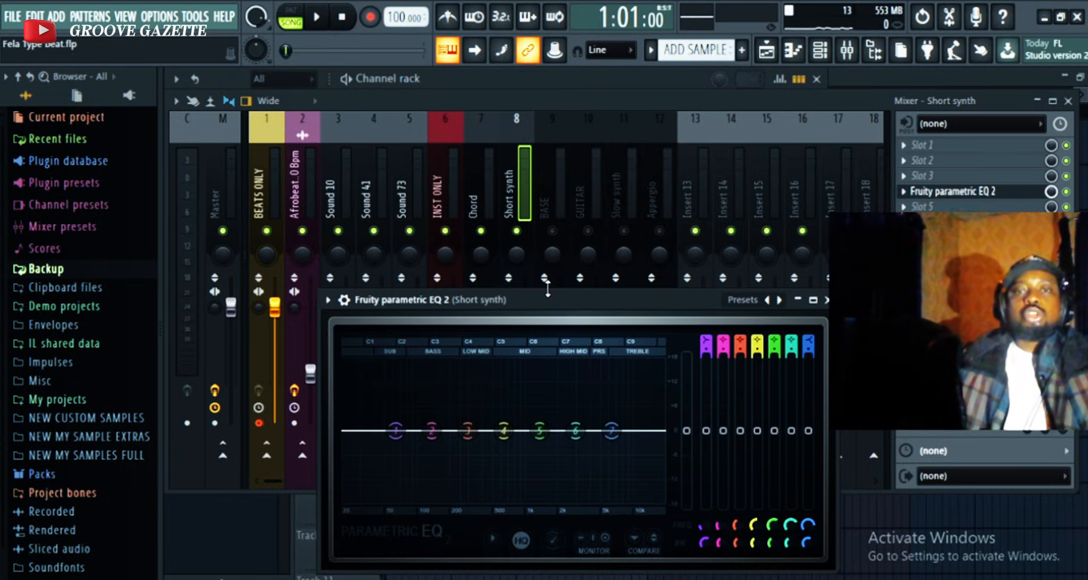
pyautogui.moveTo(564, 306); pyautogui.dragTo(706, 158)
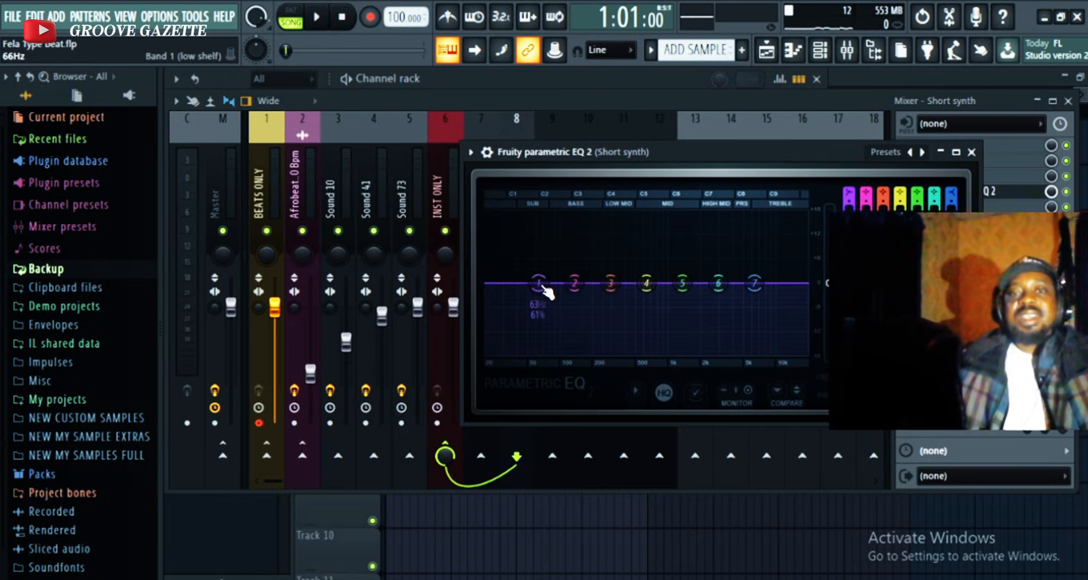
pyautogui.press('space')
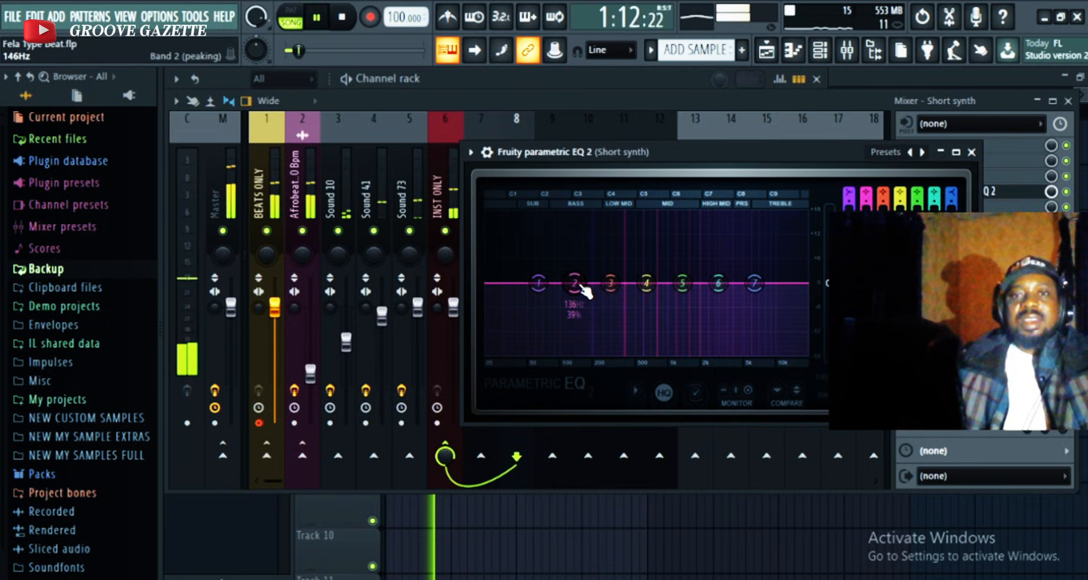
pyautogui.press('space')
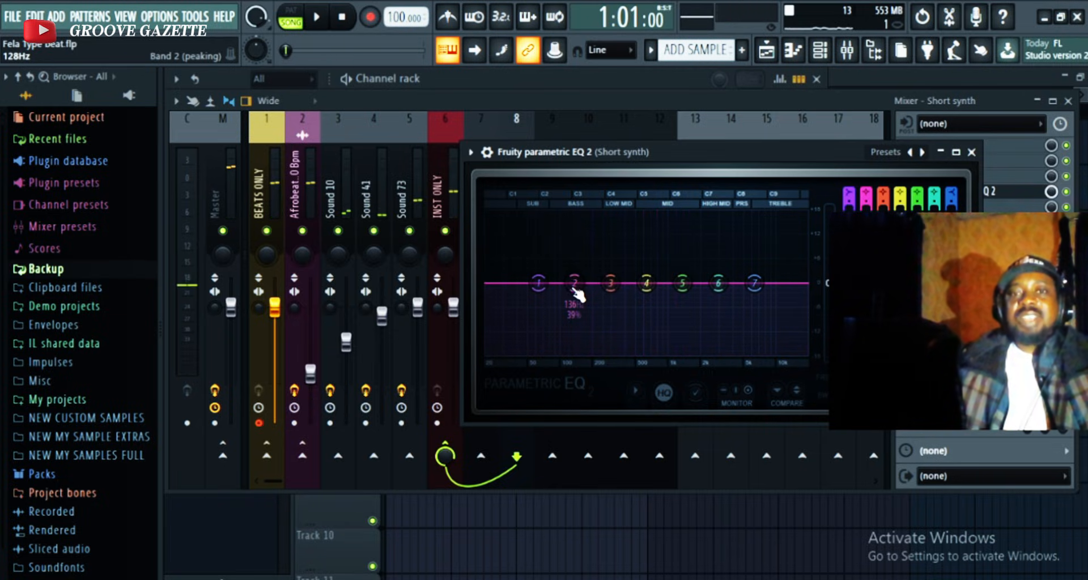
pyautogui.press('space')
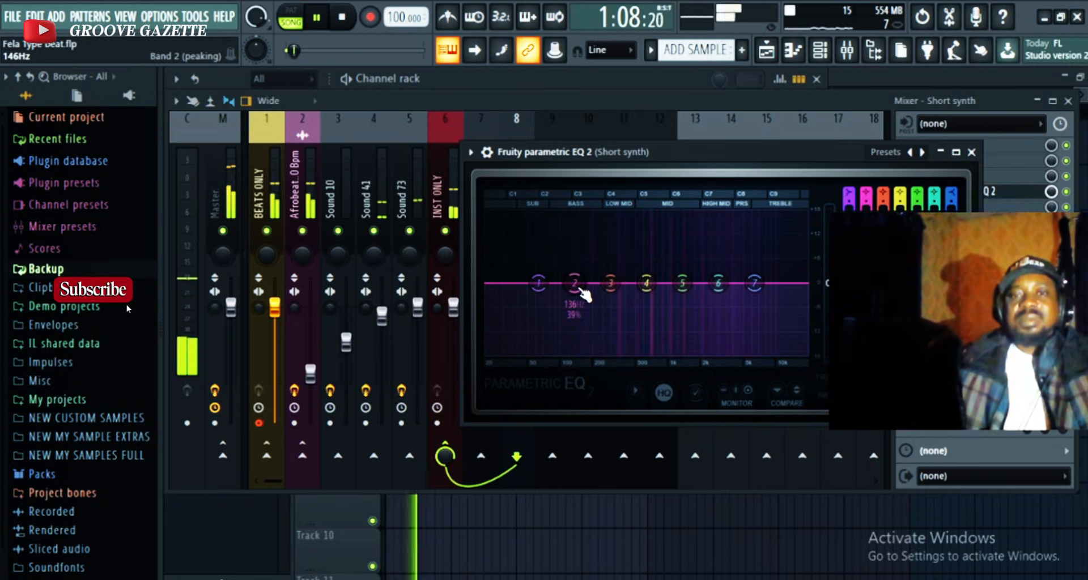
pyautogui.press('space')
# - Choose a filter order for band 1 of the Short synth EQ and set its type to High pass
pyautogui.rightClick(539, 285)
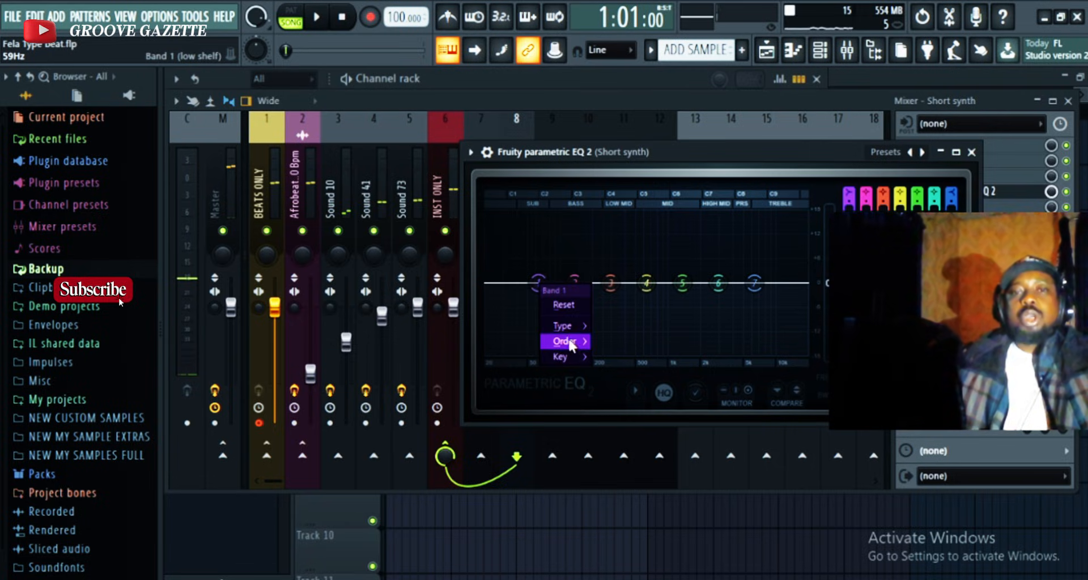
pyautogui.moveTo(581, 343)
pyautogui.click(628, 356)
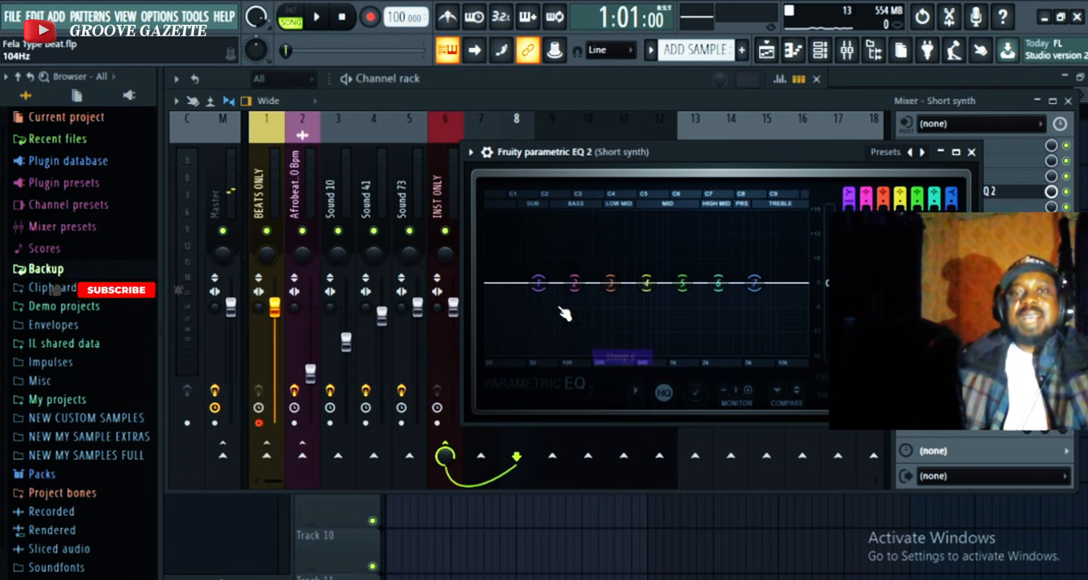
pyautogui.rightClick(540, 284)
pyautogui.moveTo(564, 326)
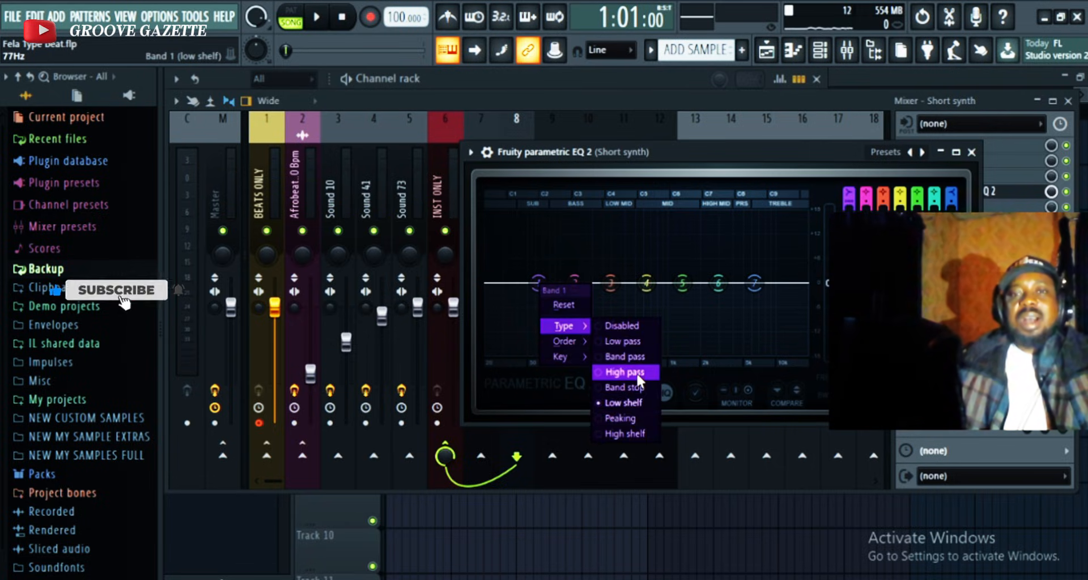
pyautogui.click(635, 371)
# - Raise the band 1 high-pass cutoff to just below band 2 while listening to the song, and close the EQ
pyautogui.press('space')
pyautogui.moveTo(538, 294); pyautogui.dragTo(570, 284)
pyautogui.press('space')
pyautogui.press('space')
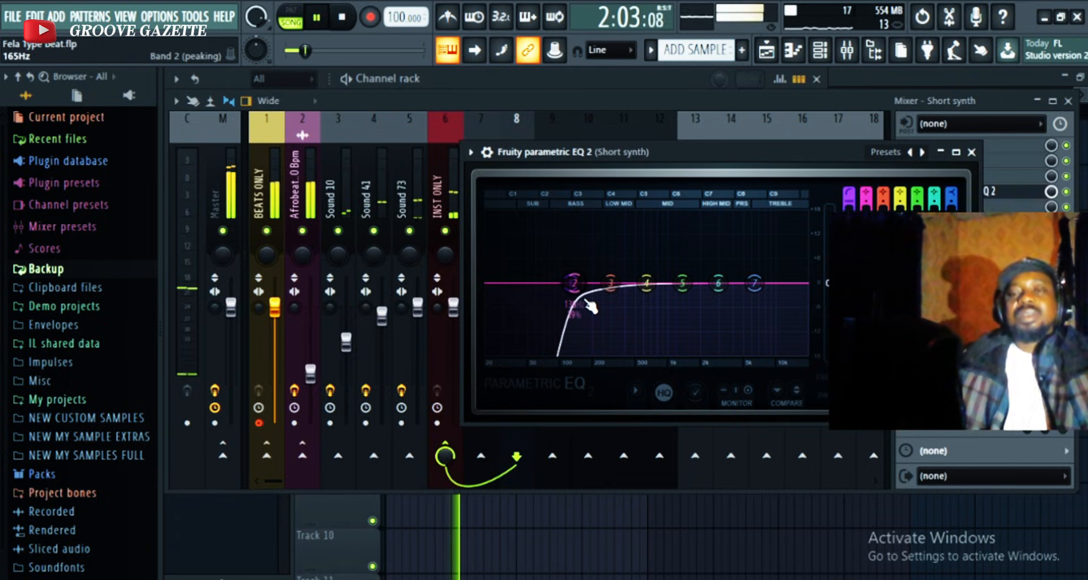
pyautogui.press('space')
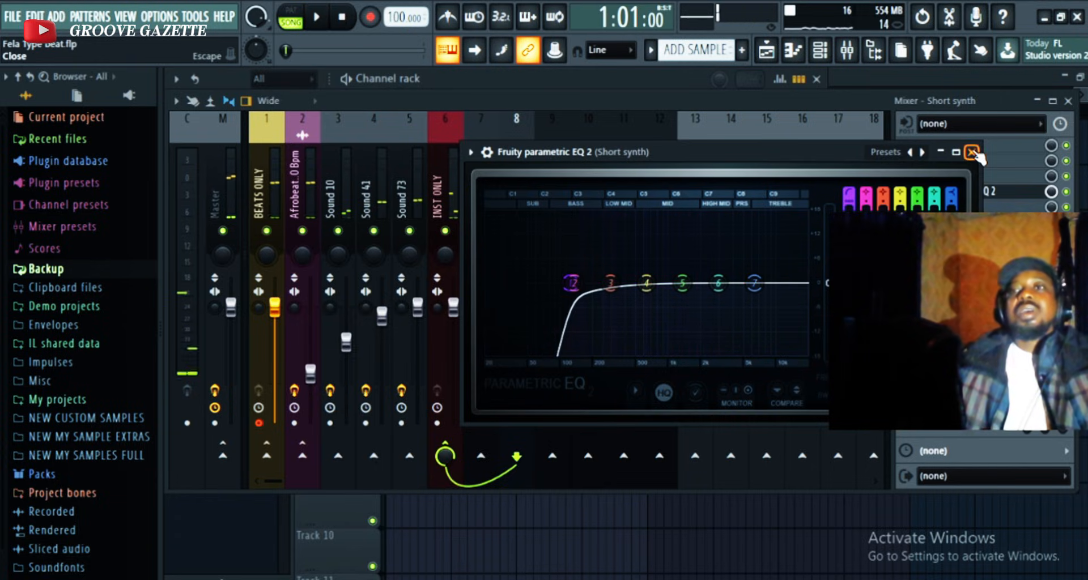
pyautogui.click(971, 152)
# - Lower the Short synth track's volume fader to about -14.3 dB while listening to the song
pyautogui.moveTo(525, 306); pyautogui.dragTo(525, 334)
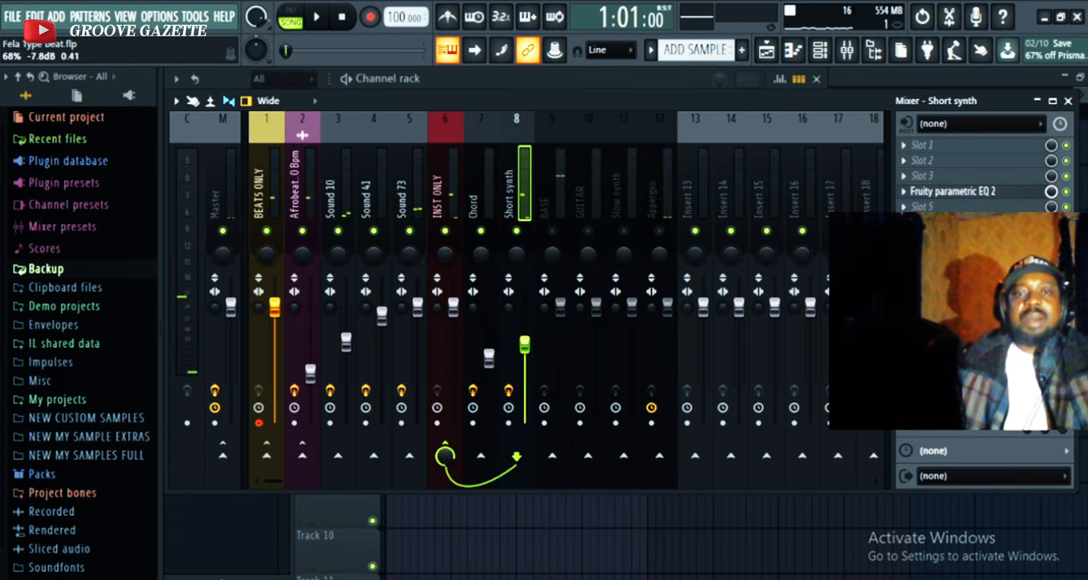
pyautogui.press('space')
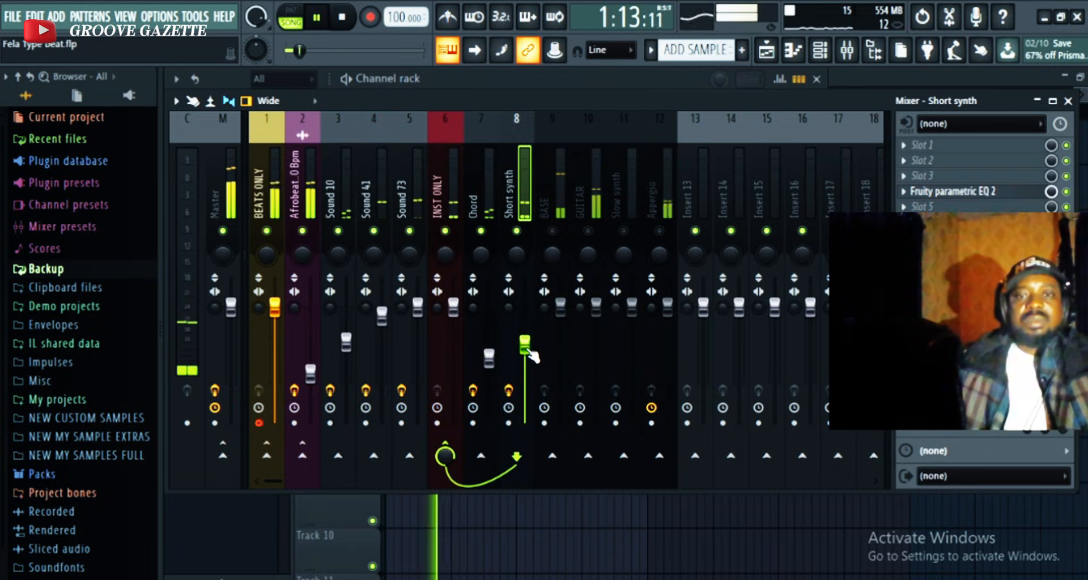
pyautogui.moveTo(530, 356); pyautogui.dragTo(531, 378)
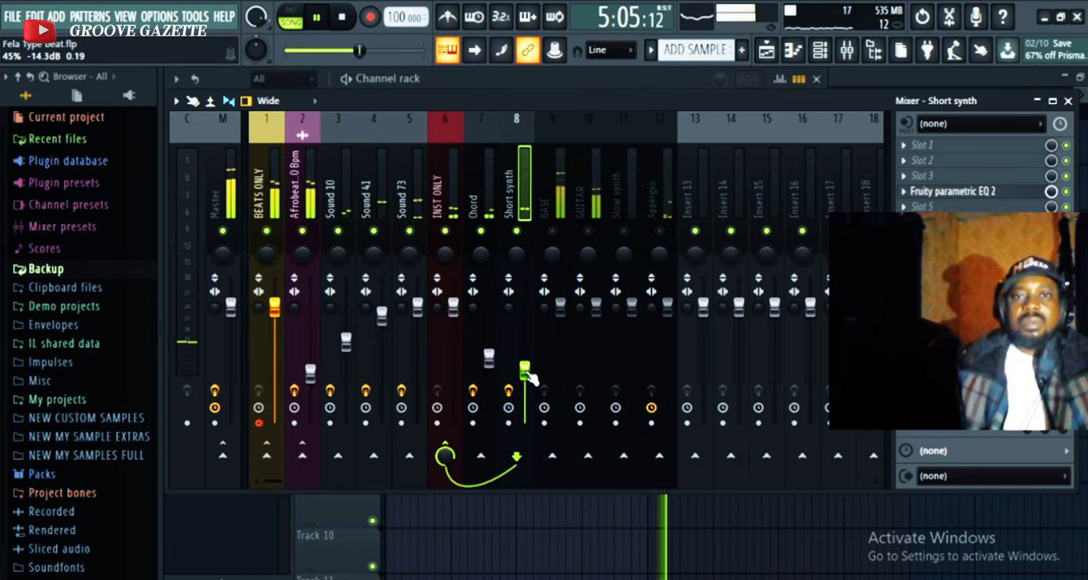
pyautogui.press('space')
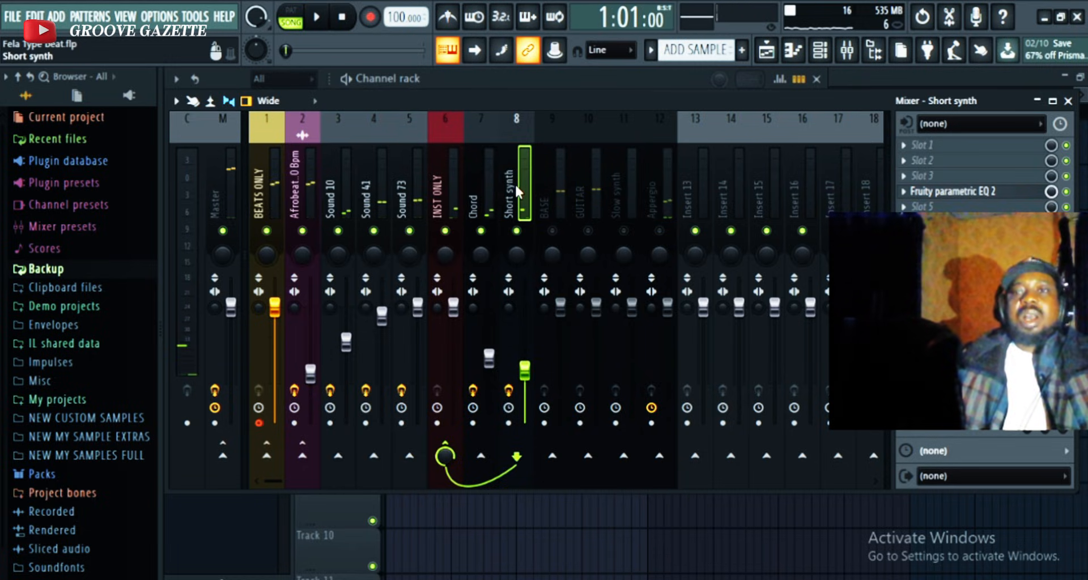
# - Reopen the Short synth EQ, set the band 1 high-pass cutoff to 136 Hz, and listen to the result
pyautogui.click(993, 181)
pyautogui.click(994, 171)
pyautogui.click(988, 194)
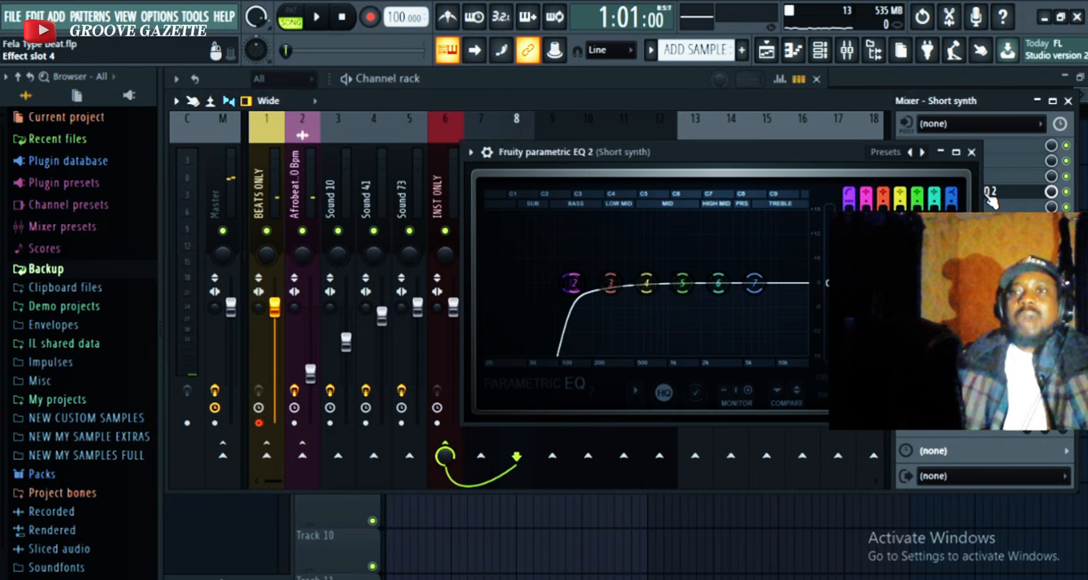
pyautogui.moveTo(580, 291); pyautogui.dragTo(577, 291)
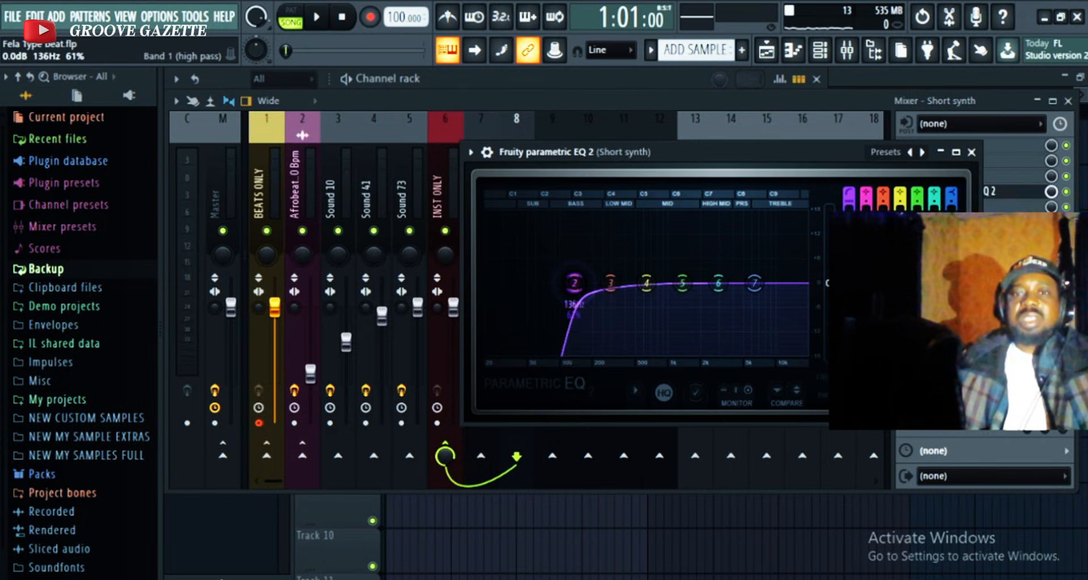
pyautogui.press('space')
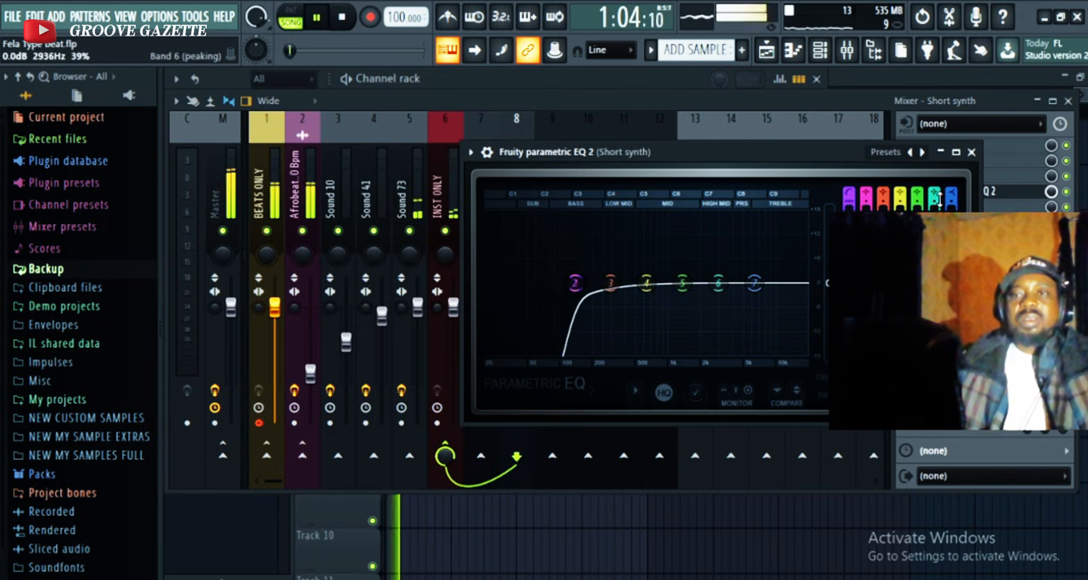
pyautogui.click(971, 152)
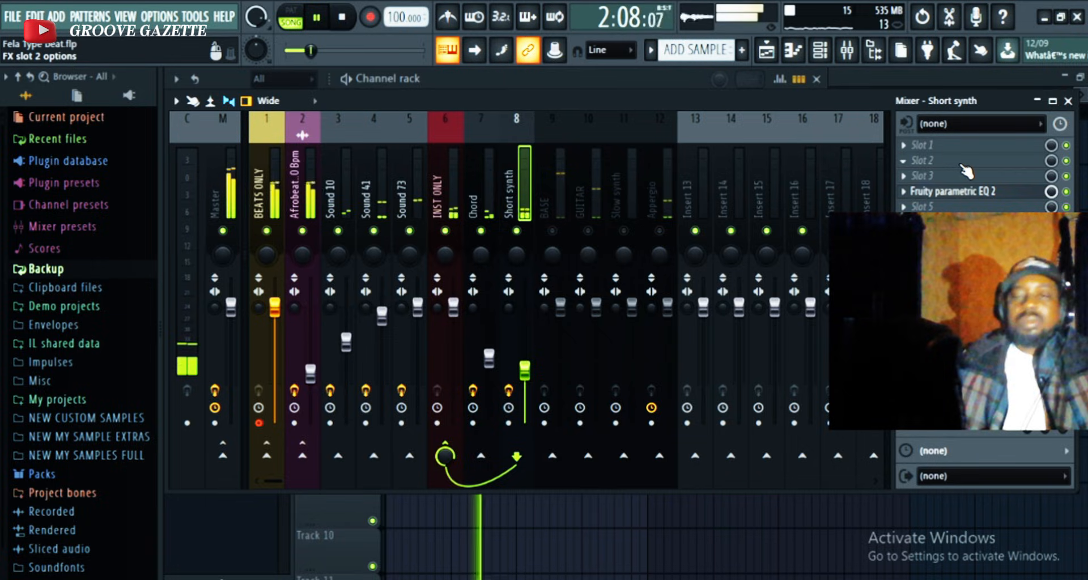
pyautogui.press('space')
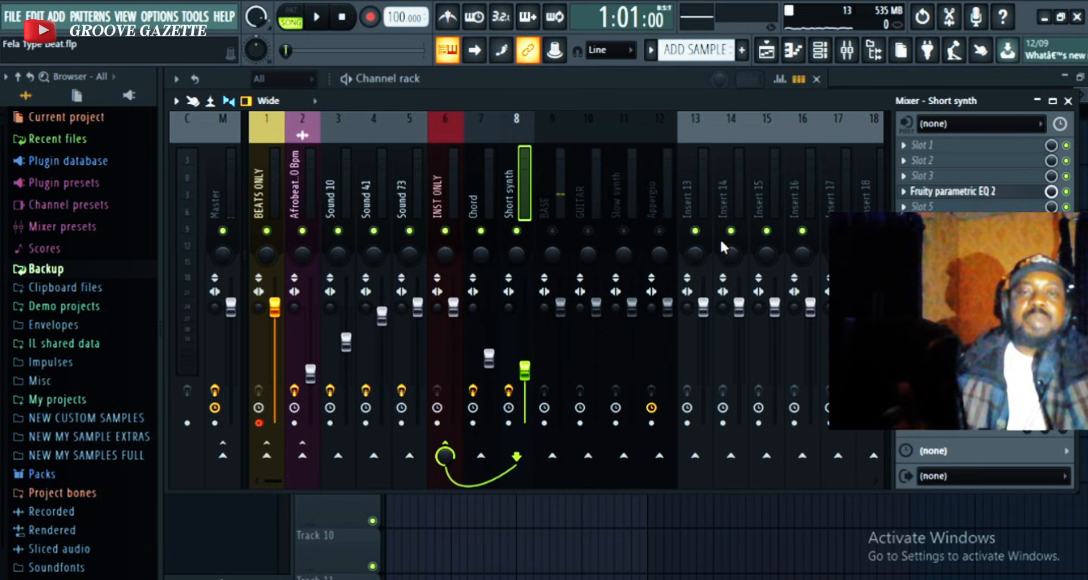
# - Merge the Master's stereo separation toward mono and play the song to check the Short synth balance
pyautogui.click(217, 308)
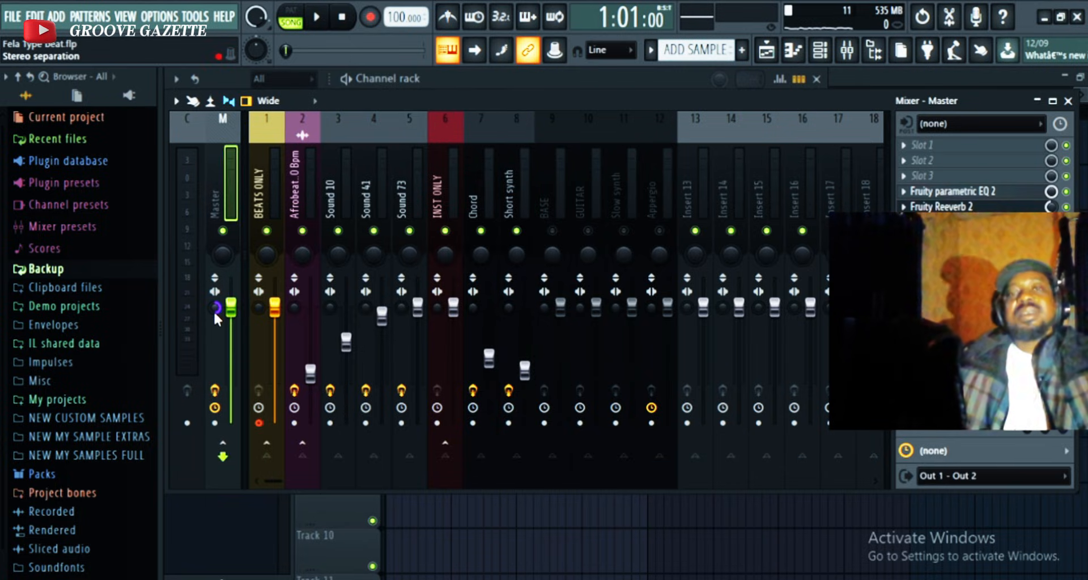
pyautogui.press('space')
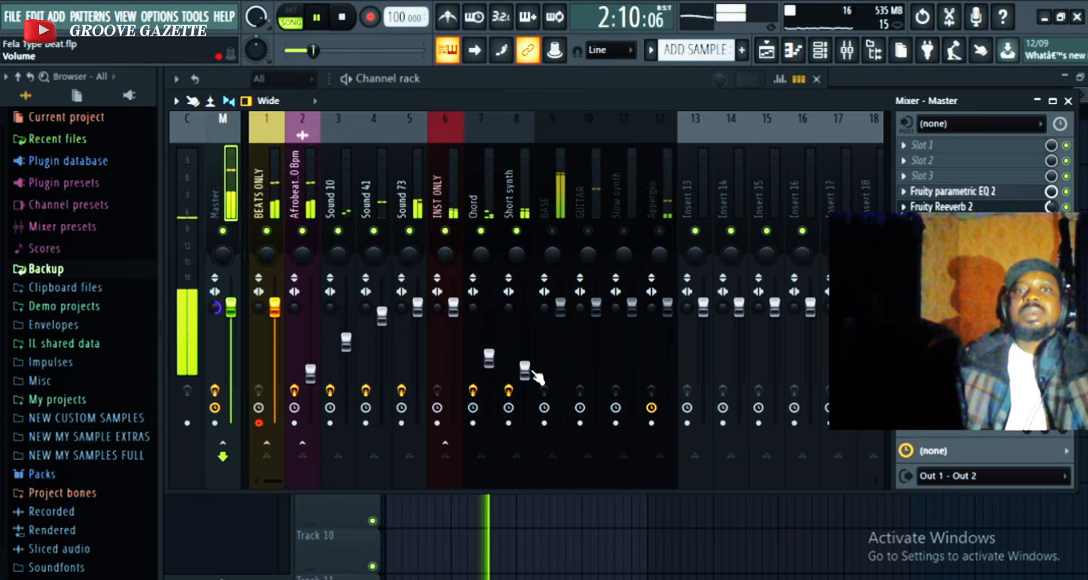
pyautogui.press('space')
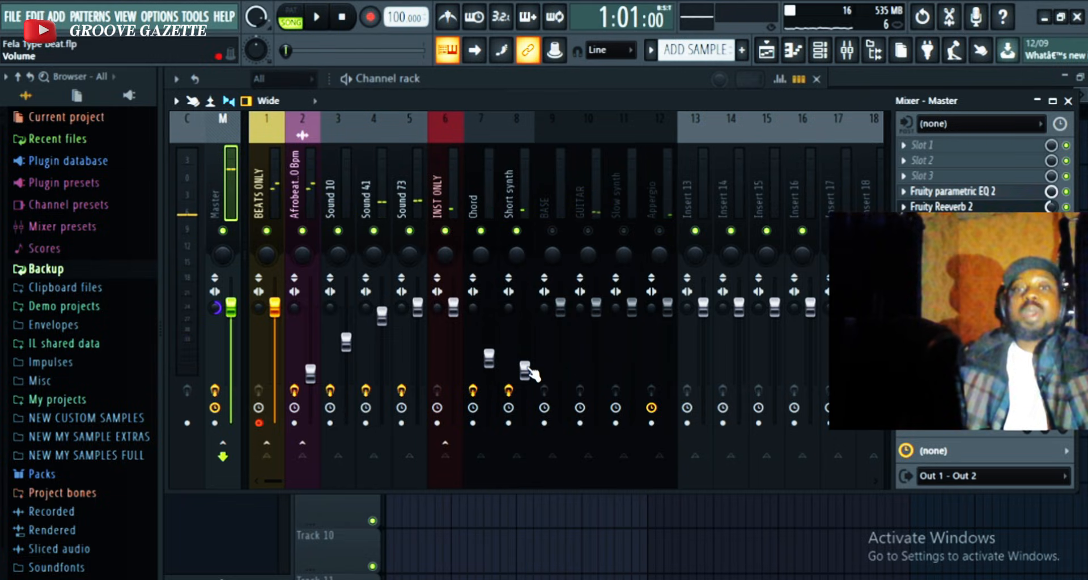
# - Lower the Short synth track's volume fader to about -15.8 dB and play the song to check its level in mono
pyautogui.click(525, 371)
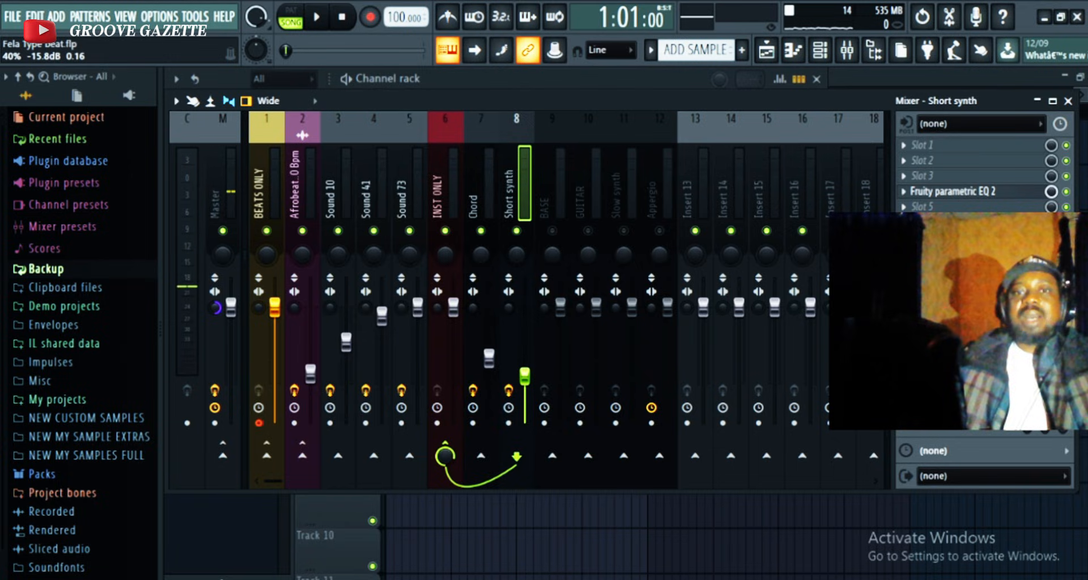
pyautogui.press('space')
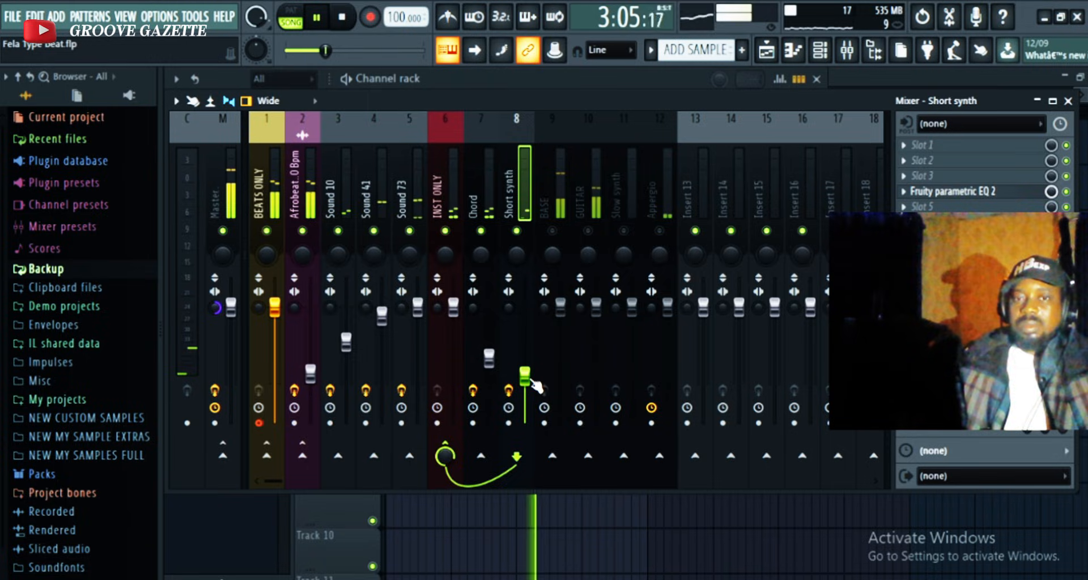
pyautogui.press('space')
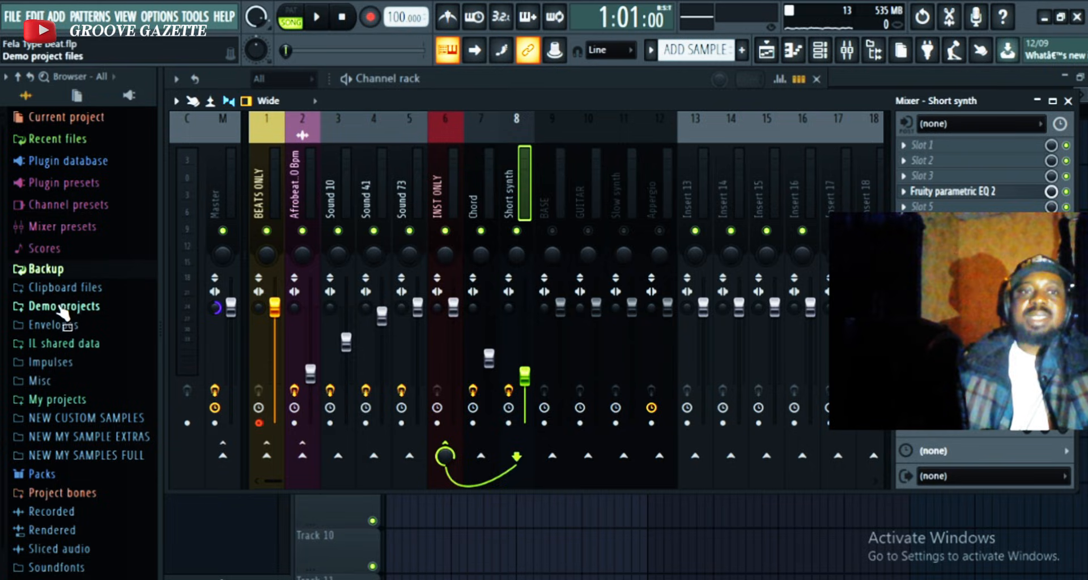
# - Reset the Master's stereo separation to the original setting and play the song to check the Short synth in stereo
pyautogui.click(216, 308)
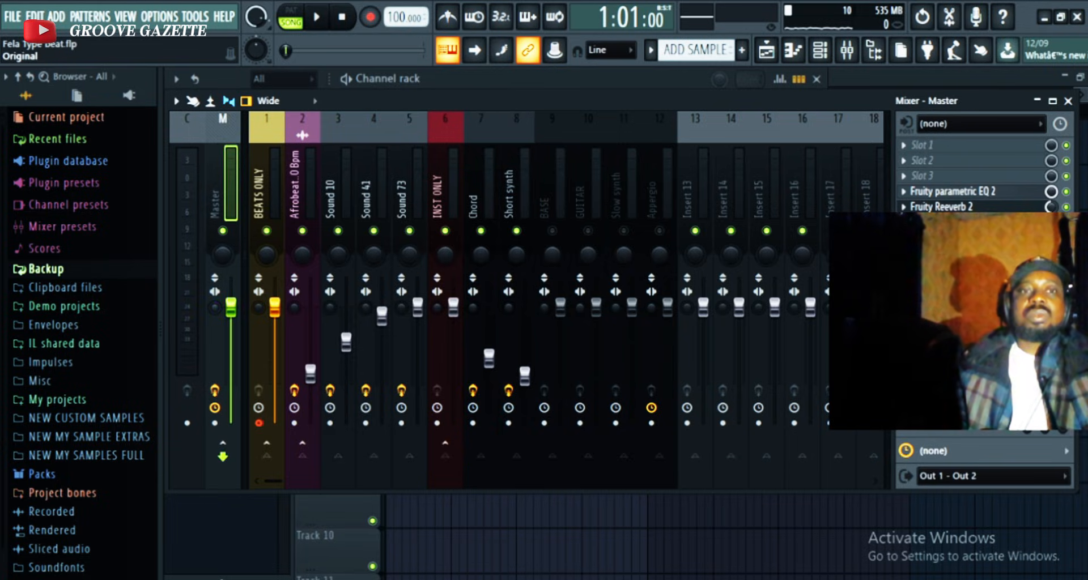
pyautogui.press('space')
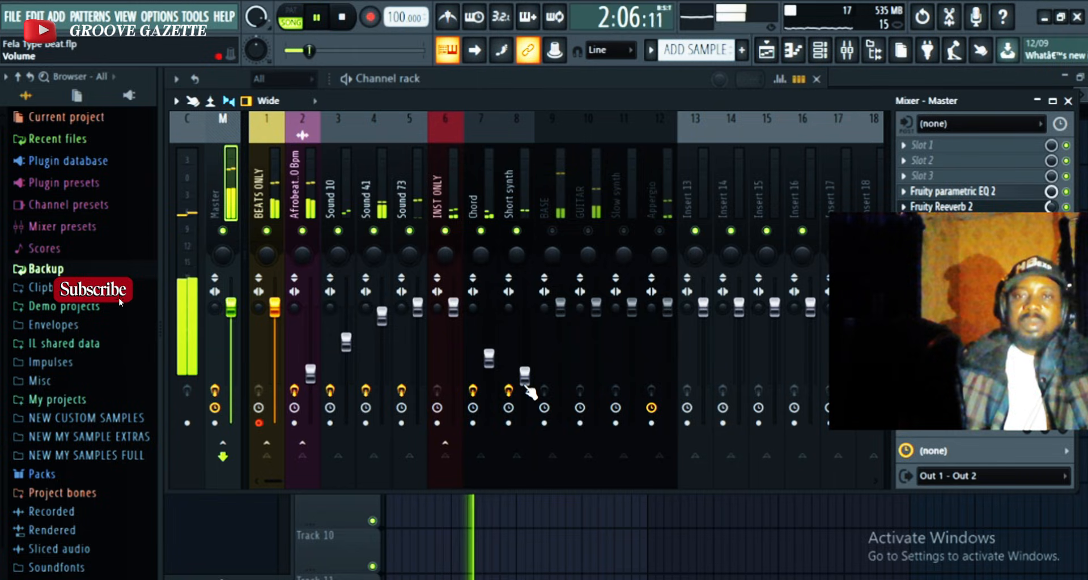
pyautogui.press('space')
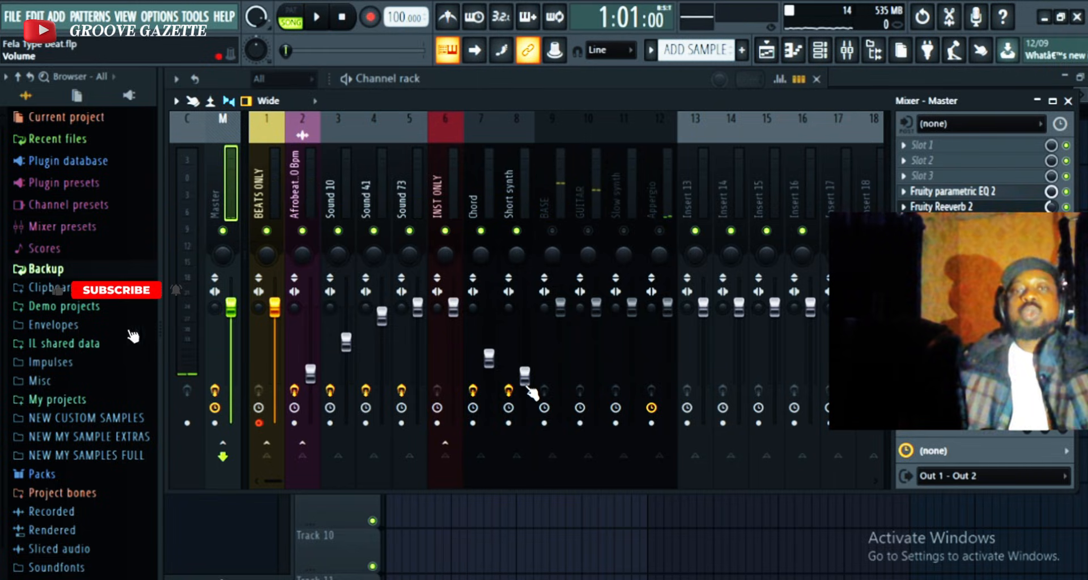
# - Fine-tune the Short synth track's volume fader to about -16.0 dB while listening to the song
pyautogui.click(525, 376)
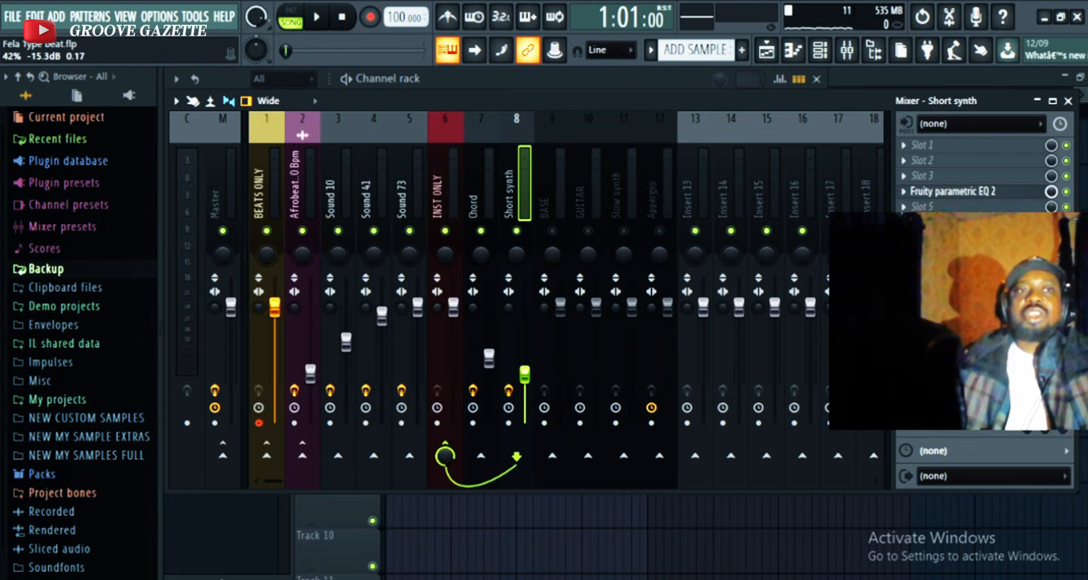
pyautogui.press('space')
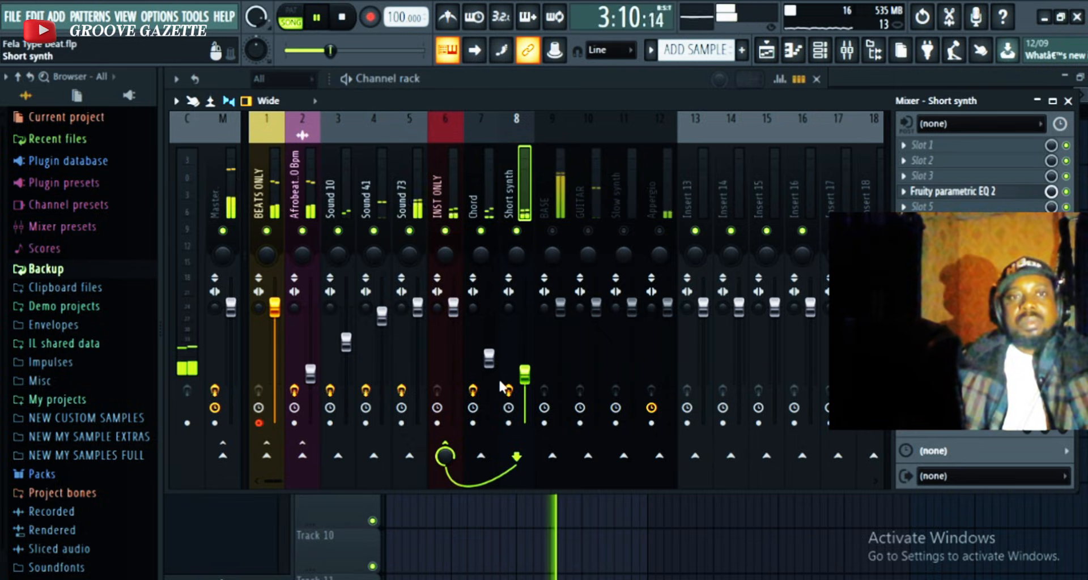
pyautogui.press('space')
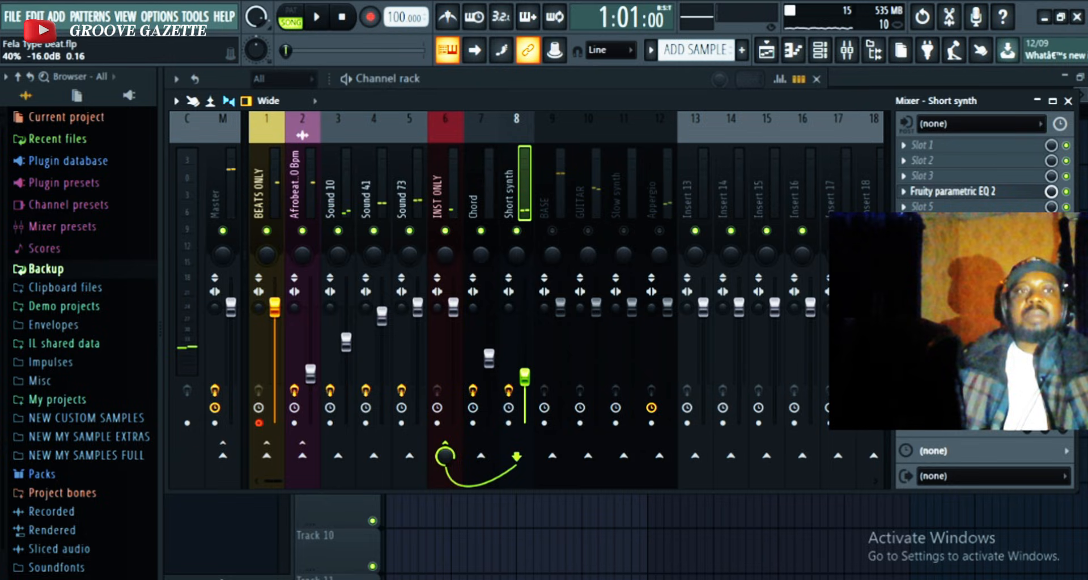
pyautogui.press('space')
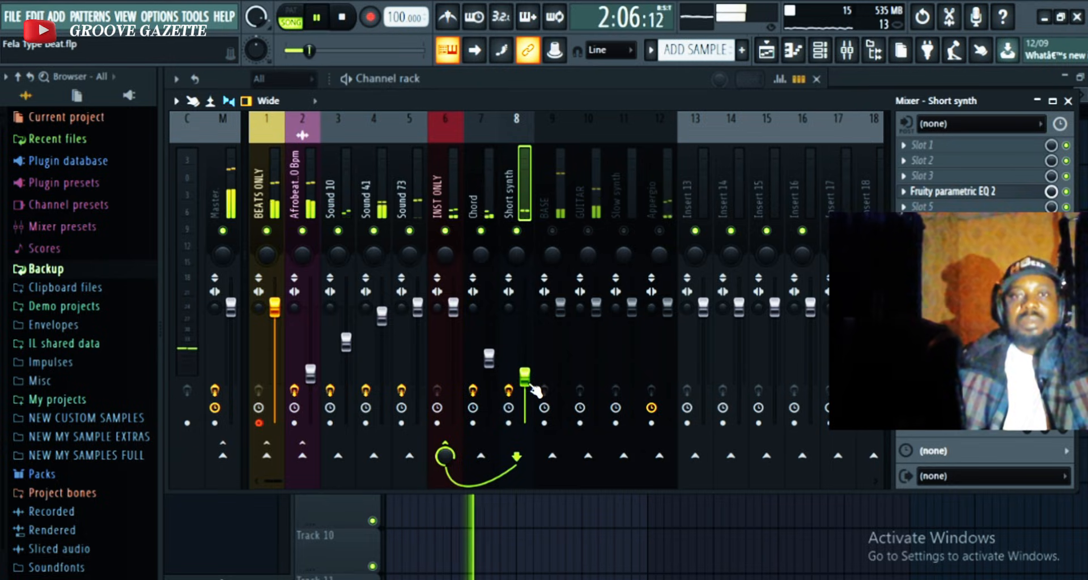
pyautogui.press('space')
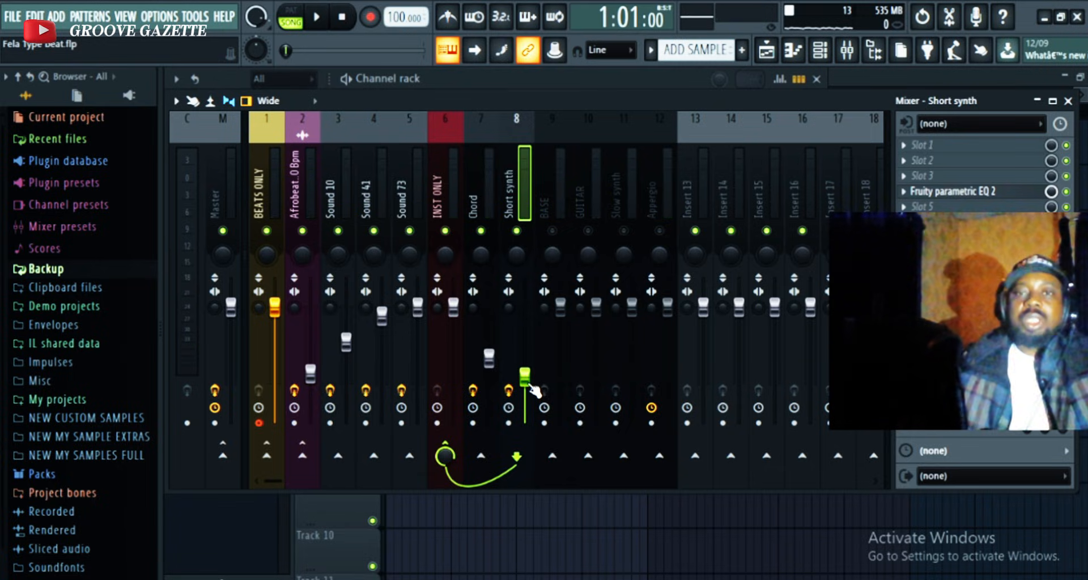
# - Unmute and select the BASE track, and lower its volume fader to about -10.1 dB
pyautogui.click(553, 230)
pyautogui.click(553, 170)
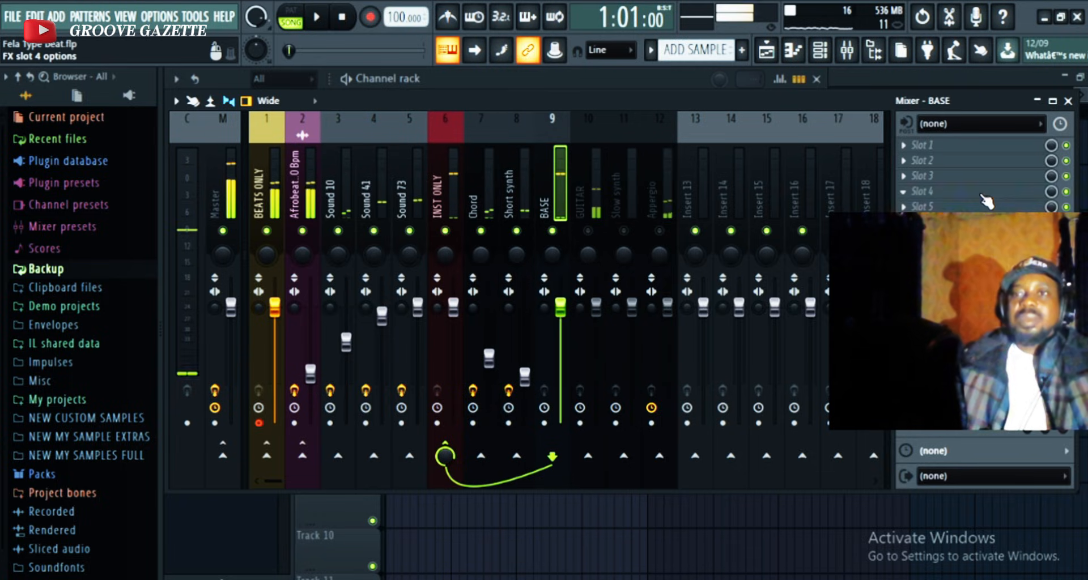
pyautogui.click(953, 191)
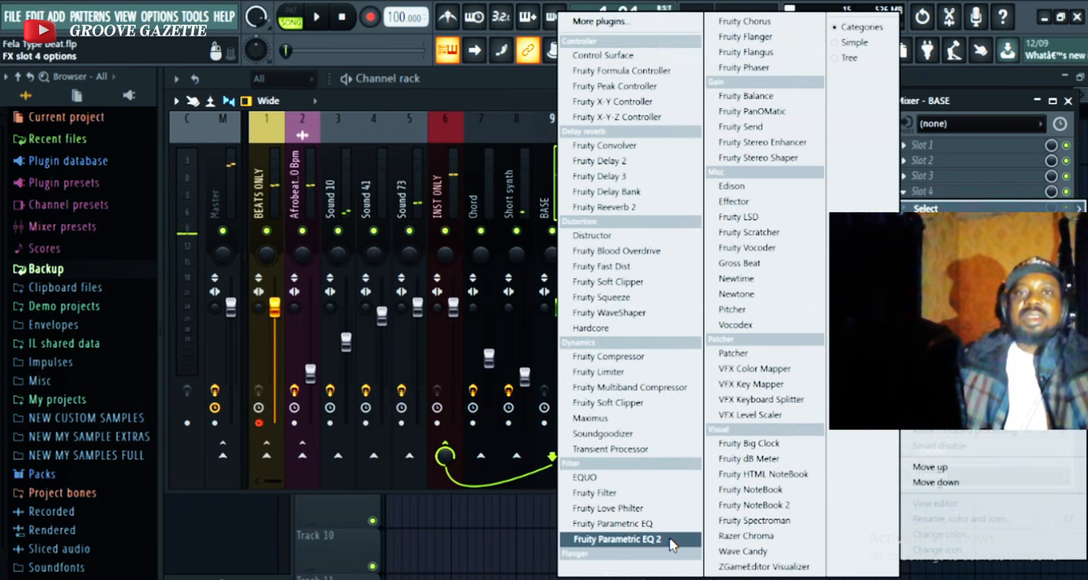
pyautogui.click(618, 312)
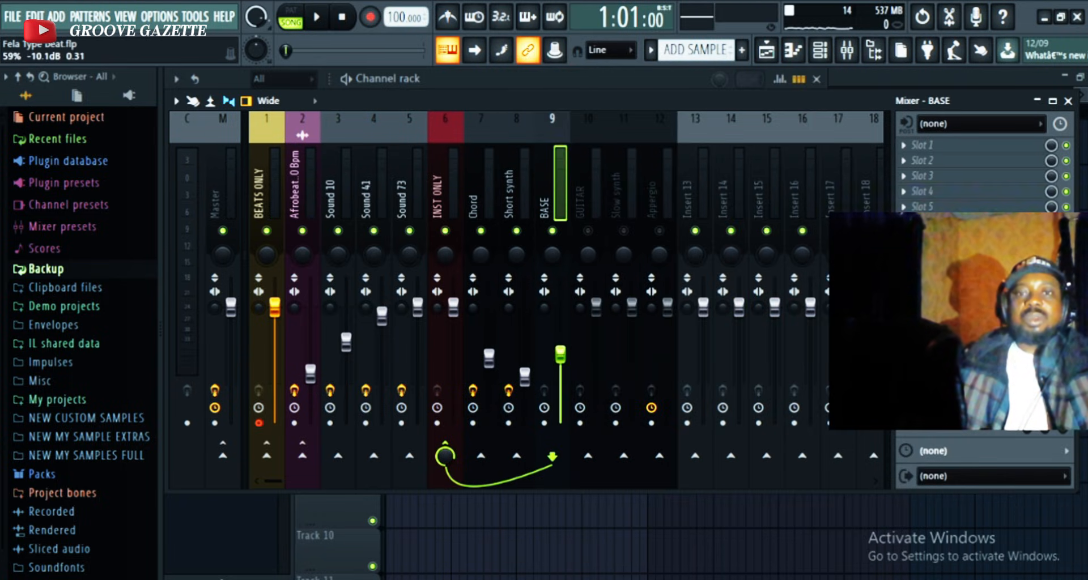
# - Load Fruity Parametric EQ 2 in slot 4 of the BASE track and play the song to view the bass spectrum
pyautogui.click(904, 191)
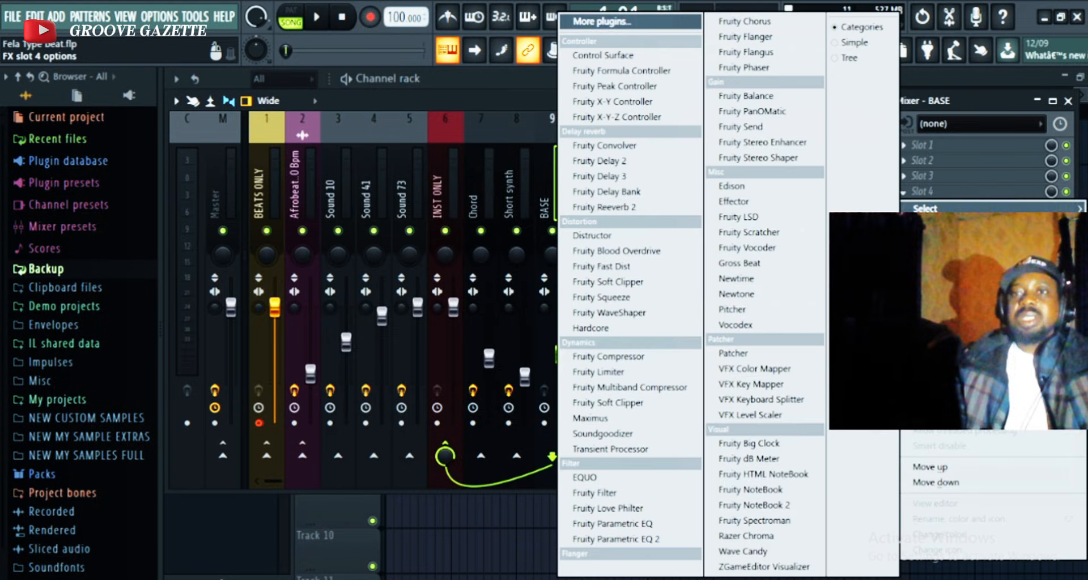
pyautogui.click(666, 542)
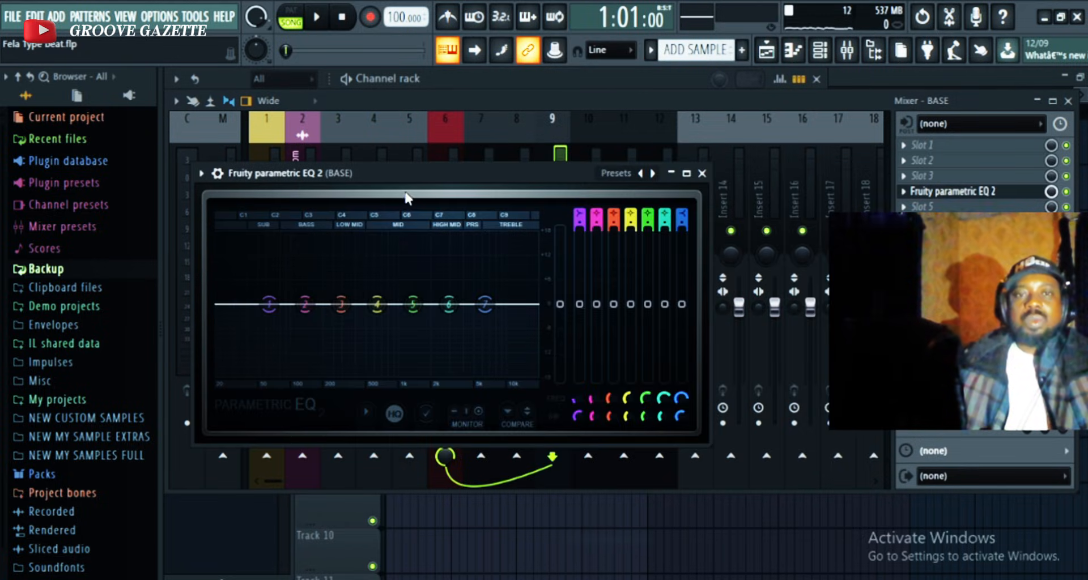
pyautogui.moveTo(419, 176); pyautogui.dragTo(574, 173)
pyautogui.press('space')
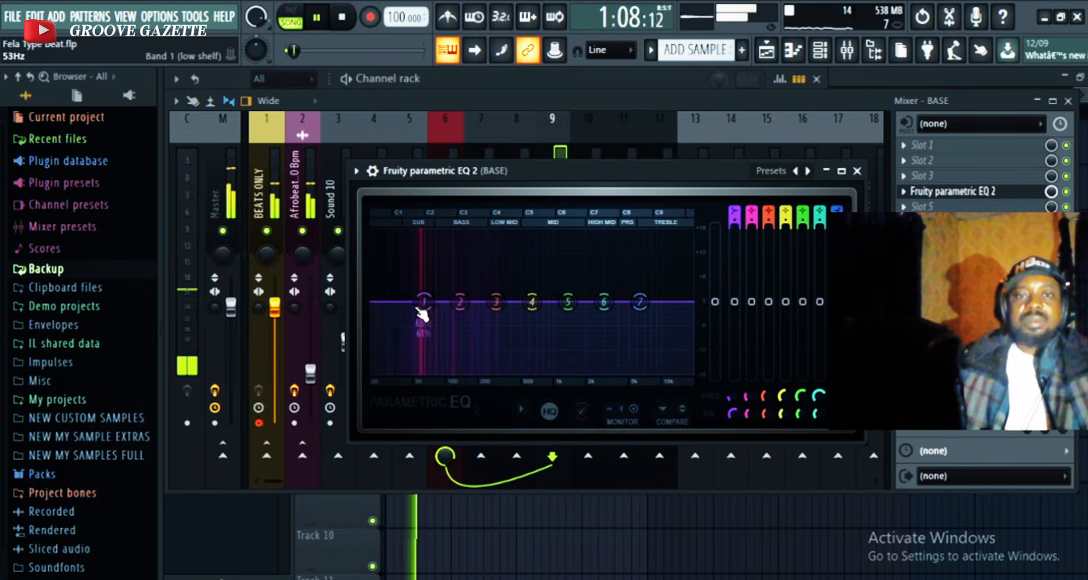
pyautogui.press('space')
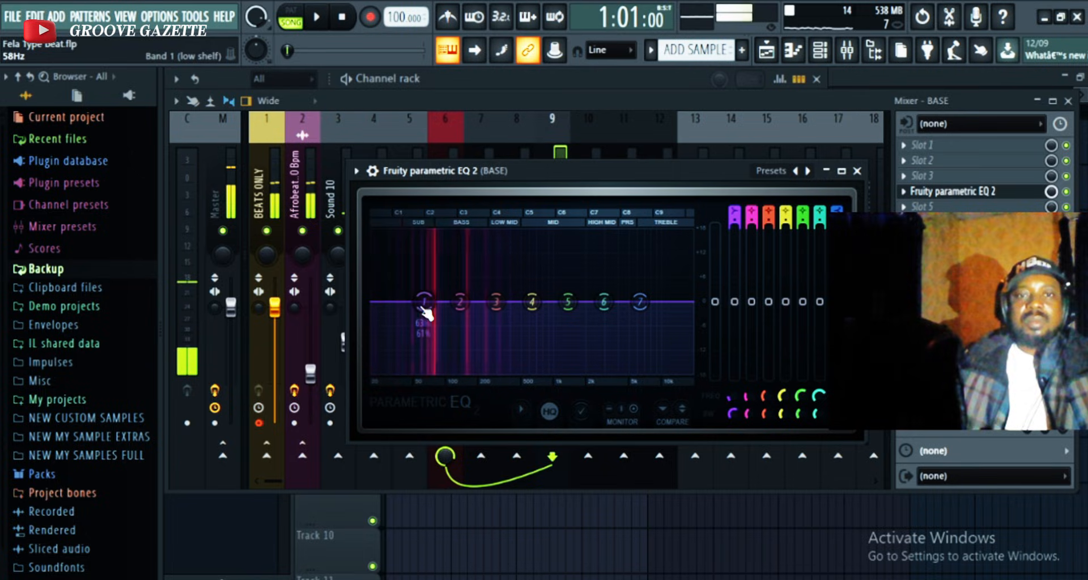
# - Change band 1 of the BASE EQ to a high-pass filter with a 26 Hz cutoff, and play the song
pyautogui.rightClick(424, 306)
pyautogui.moveTo(461, 359)
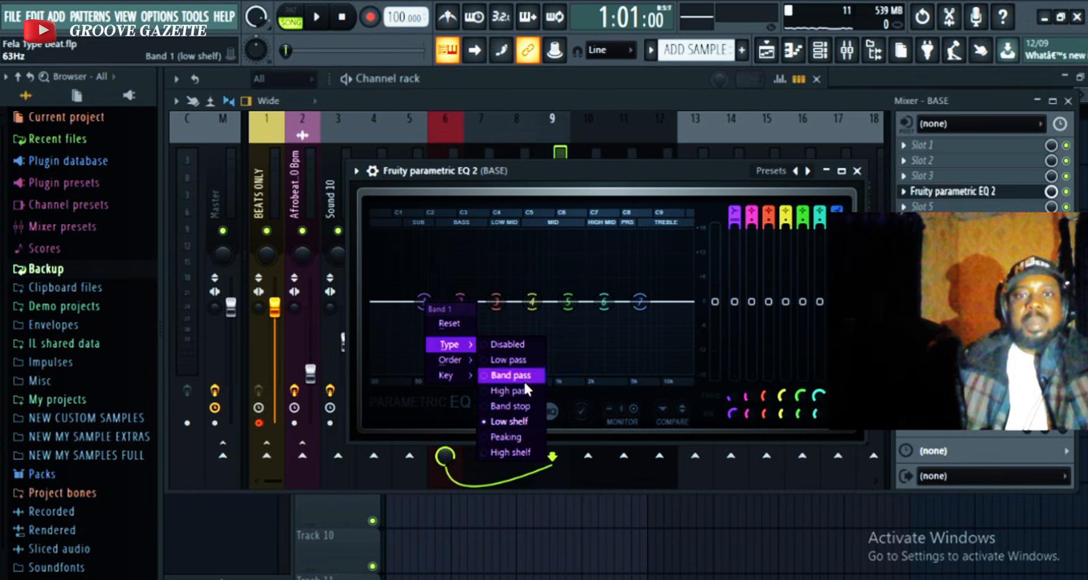
pyautogui.click(517, 391)
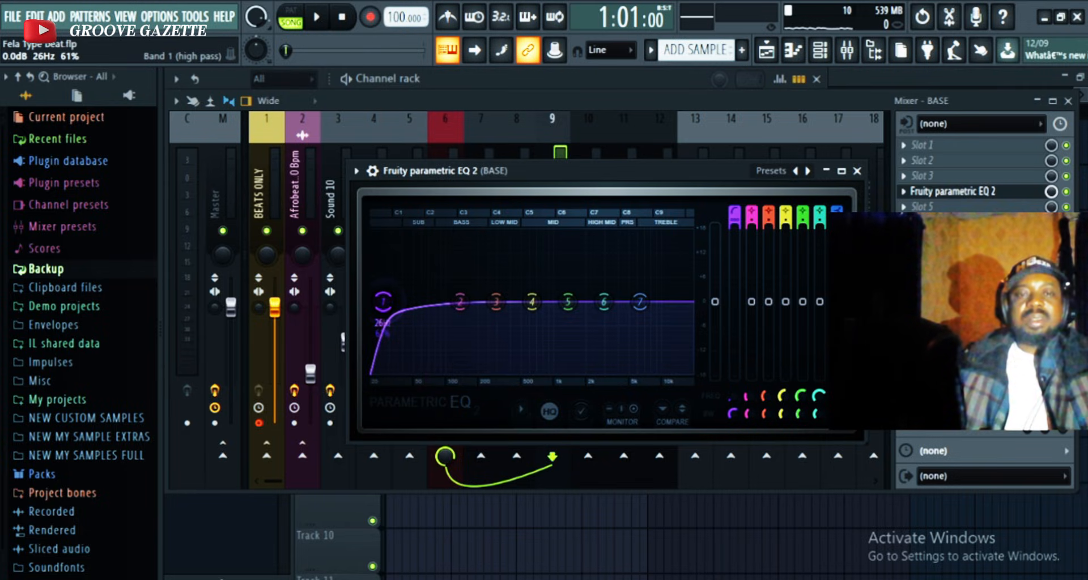
pyautogui.press('space')
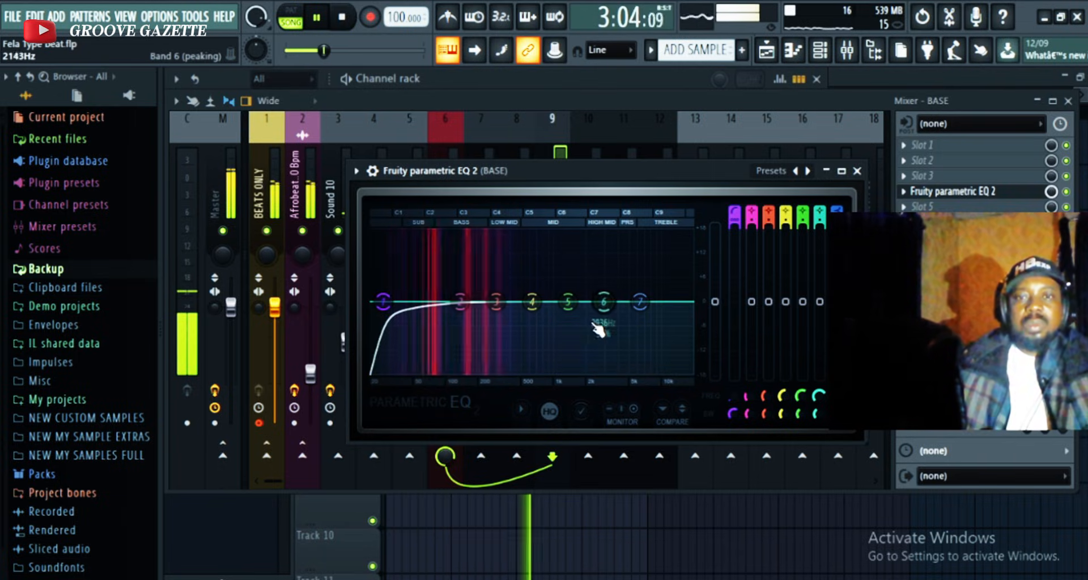
# - Close the EQ, lower the BASE fader slightly, and play the song with the Master's stereo separation merged toward mono
pyautogui.moveTo(646, 319); pyautogui.dragTo(568, 375)
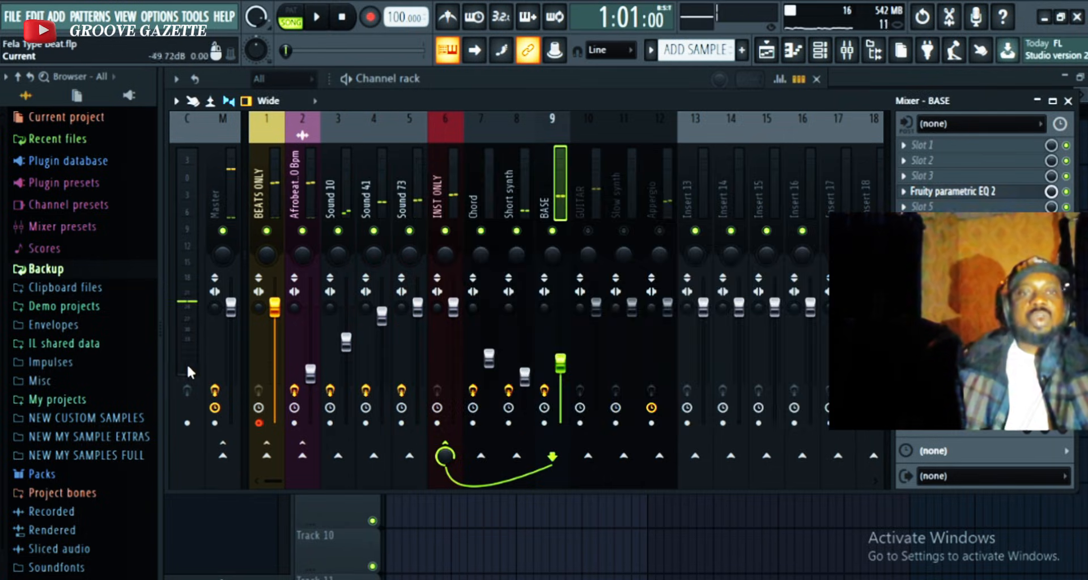
pyautogui.moveTo(215, 311); pyautogui.dragTo(215, 283)
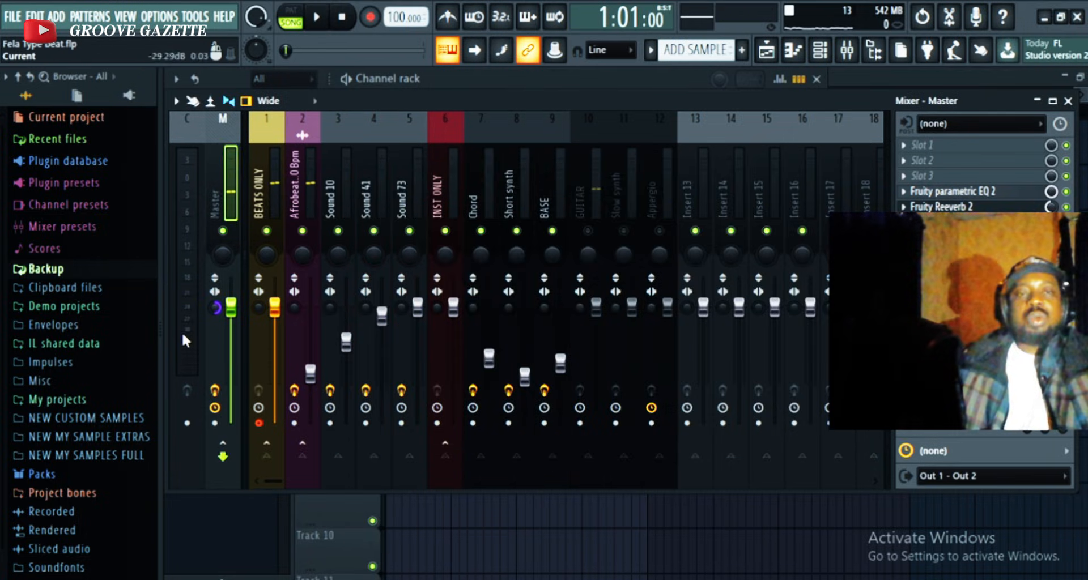
pyautogui.press('space')
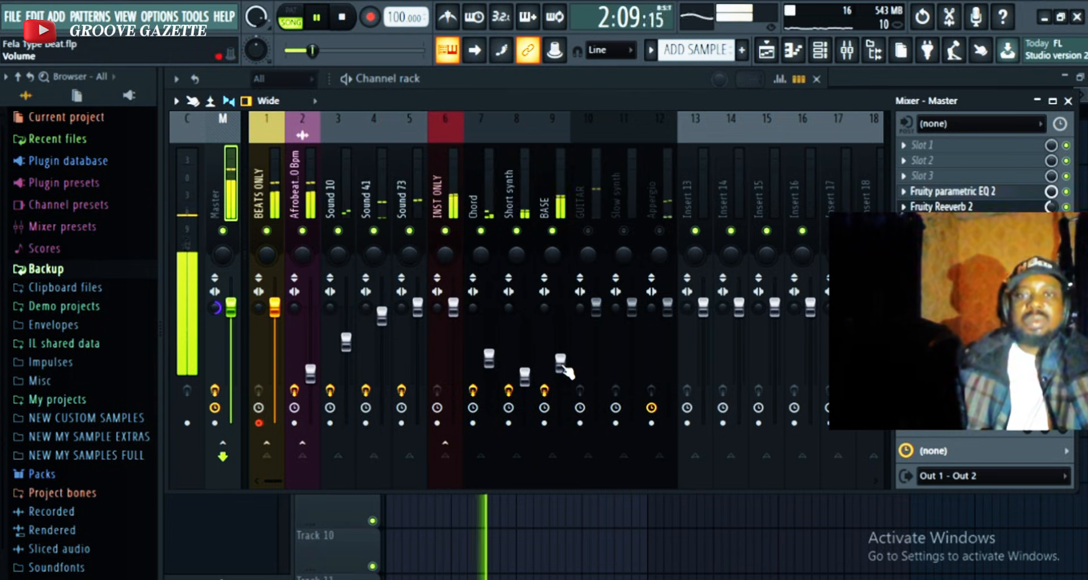
pyautogui.press('space')
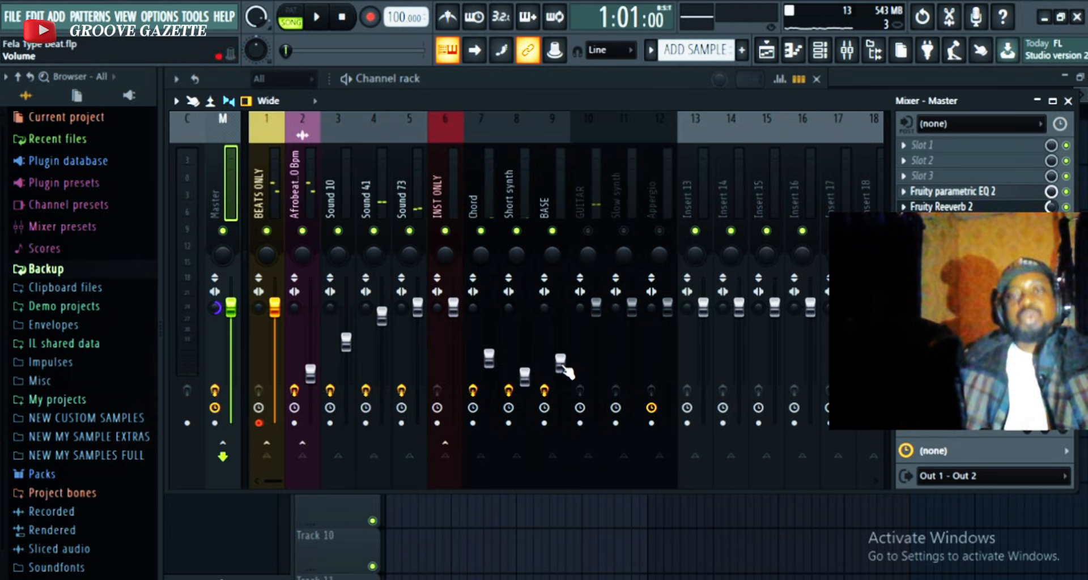
# - Lower the BASE track's fader a little further while listening in mono, and restore the Master's stereo separation
pyautogui.click(563, 369)
pyautogui.press('space')
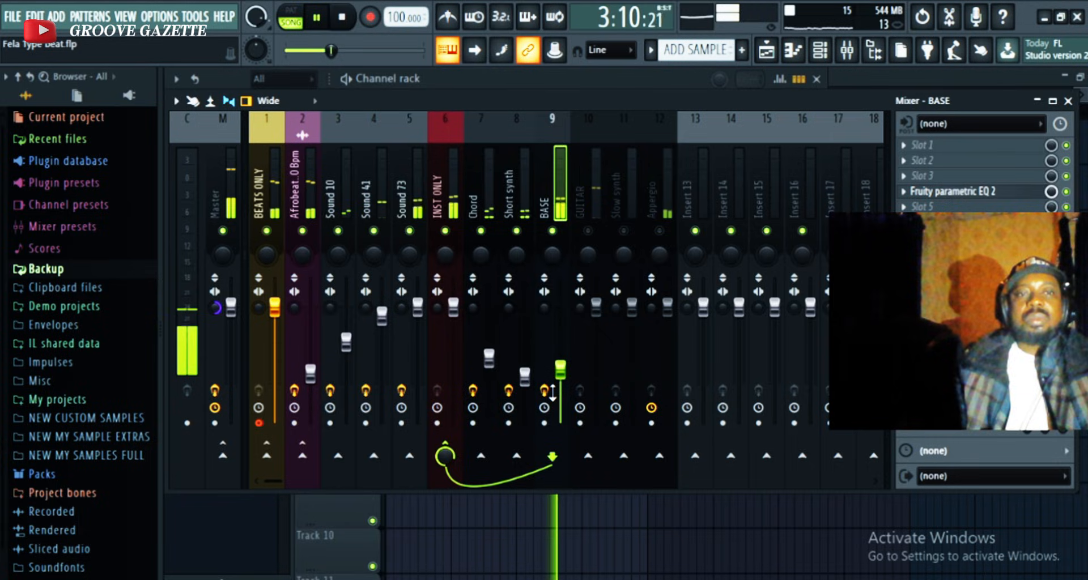
pyautogui.press('space')
# - Unmute and select the GUITAR track, and lower its volume fader while listening to the song
pyautogui.click(587, 231)
pyautogui.click(594, 169)
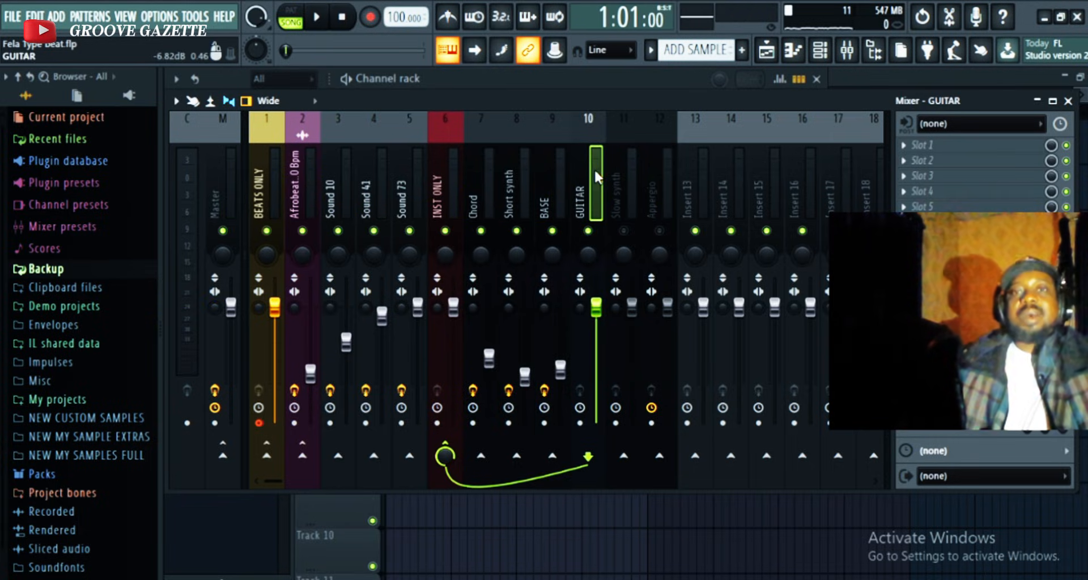
pyautogui.press('space')
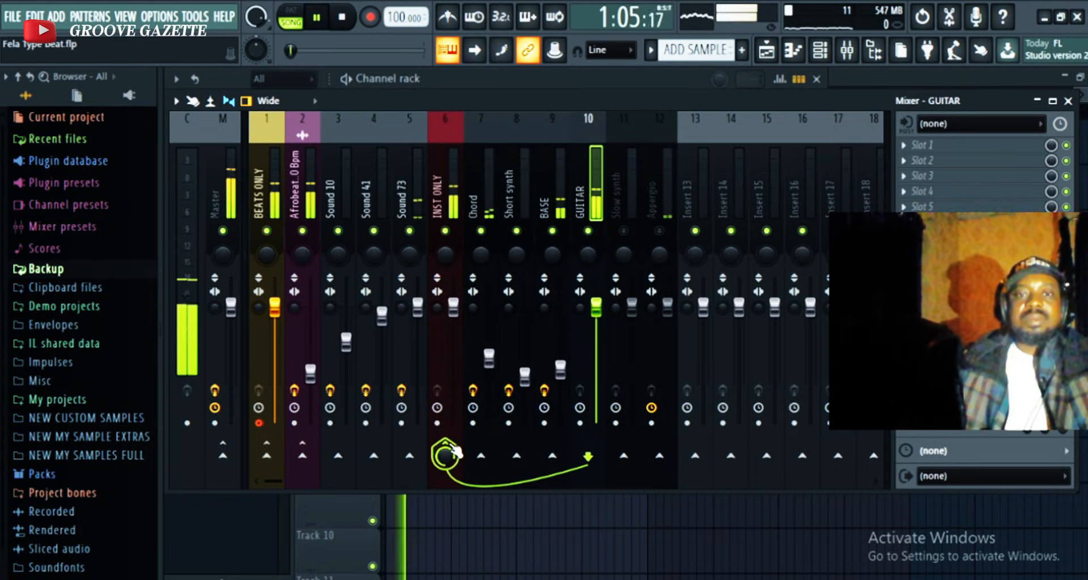
pyautogui.moveTo(596, 307); pyautogui.dragTo(596, 347)
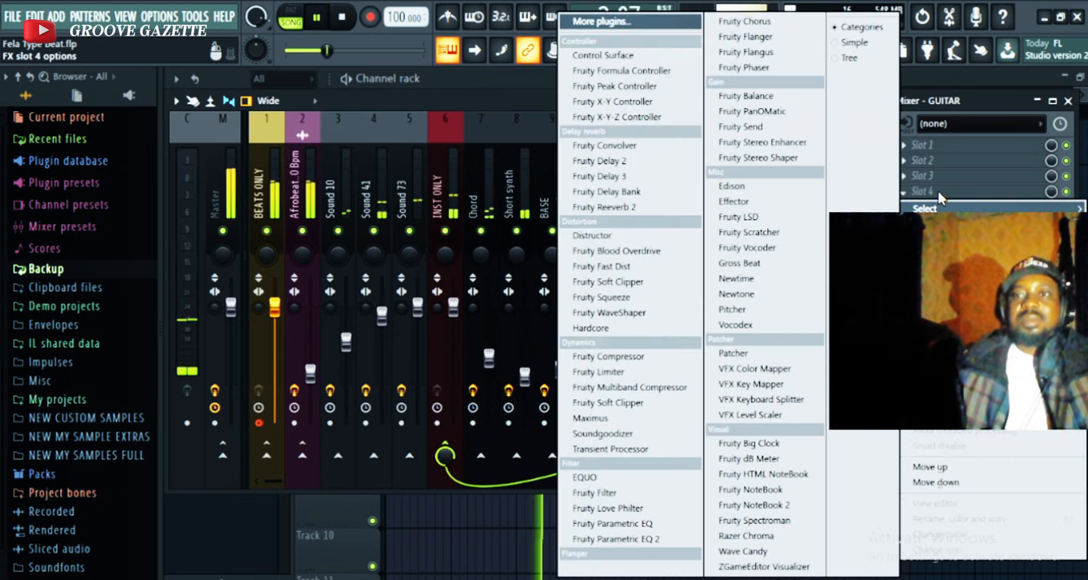
# - Load Fruity Parametric EQ 2 in slot 4 of the GUITAR track and stop playback
pyautogui.click(941, 193)
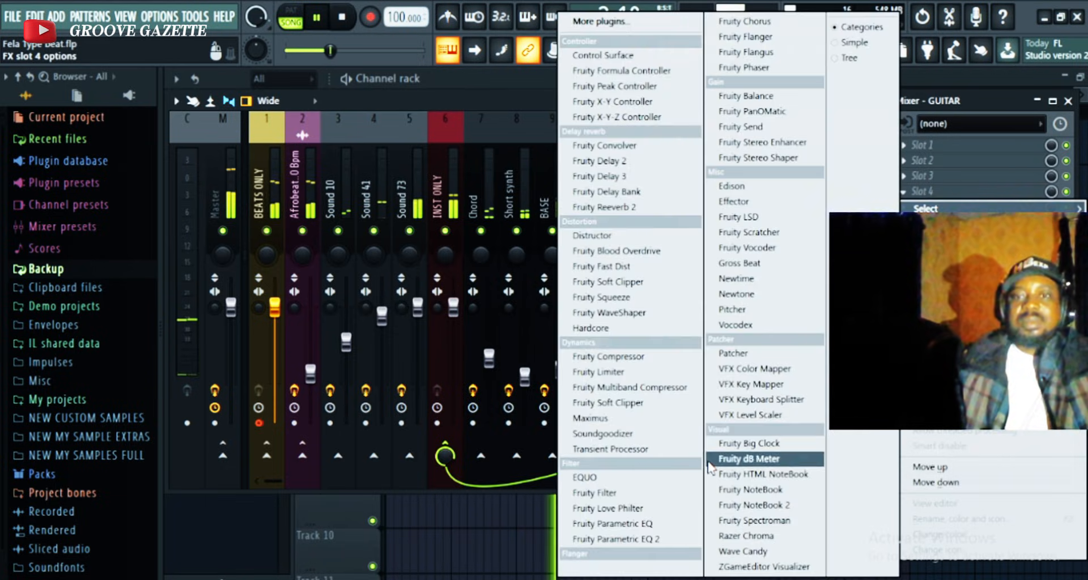
pyautogui.click(670, 549)
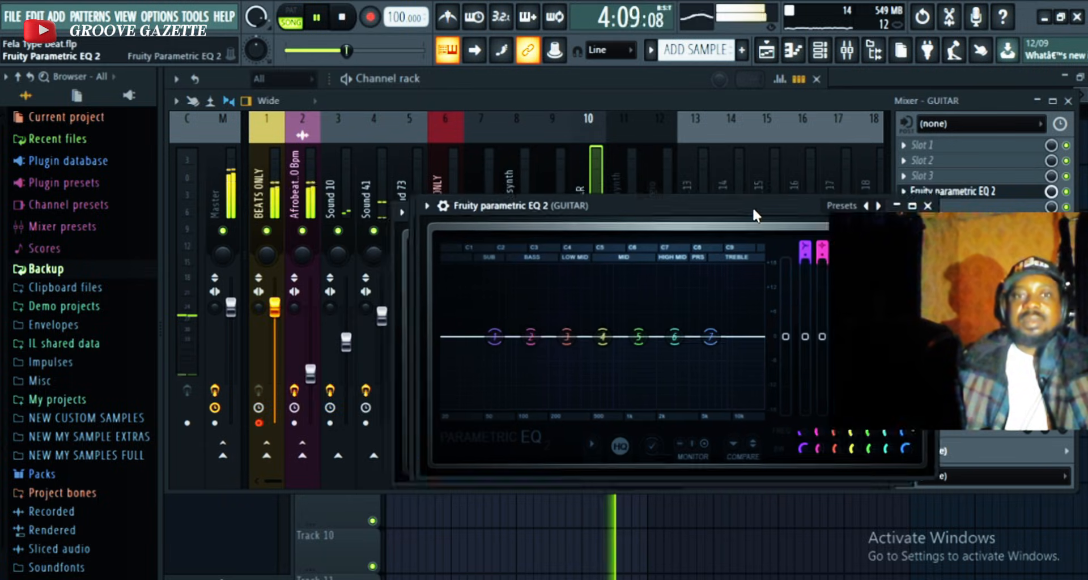
pyautogui.moveTo(755, 210); pyautogui.dragTo(790, 200)
pyautogui.press('space')
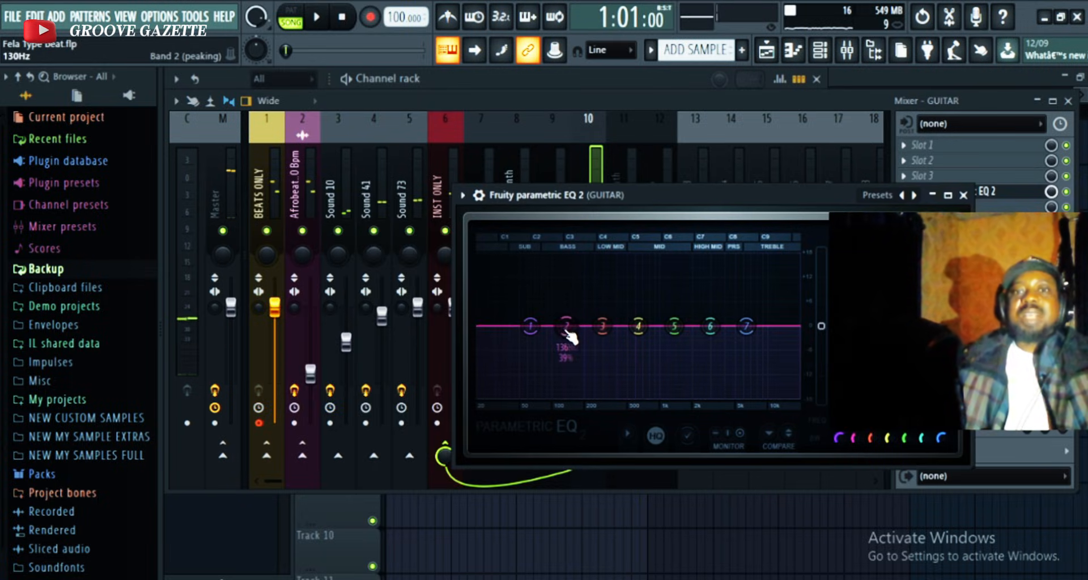
# - Set band 1 of the GUITAR EQ to high pass and raise its cutoff to band 2's frequency while listening to the song
pyautogui.press('space')
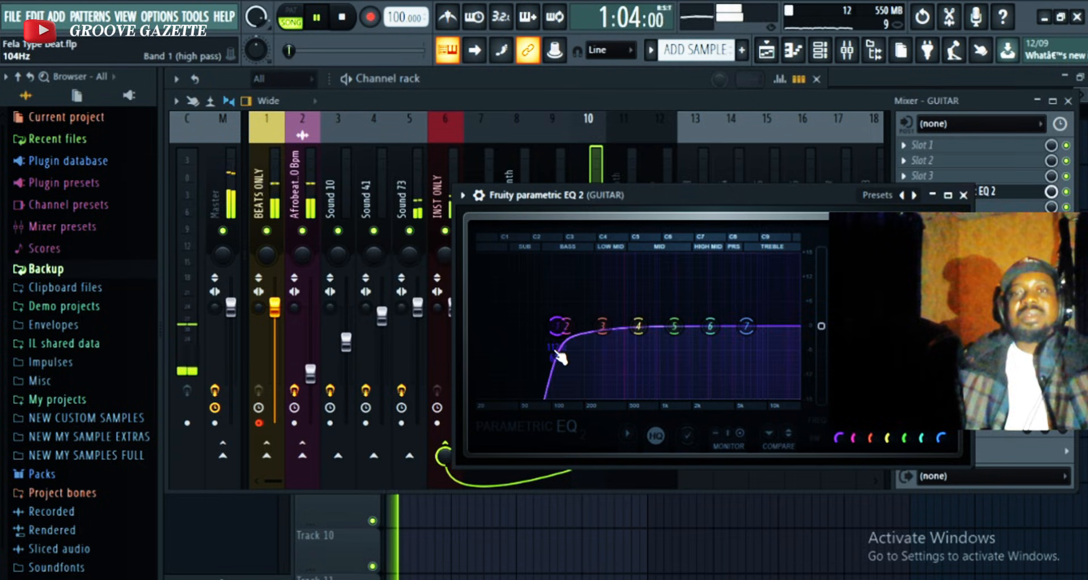
pyautogui.moveTo(556, 351)
pyautogui.mouseDown()
pyautogui.moveTo(552, 319)
pyautogui.moveTo(563, 348)
pyautogui.mouseUp()
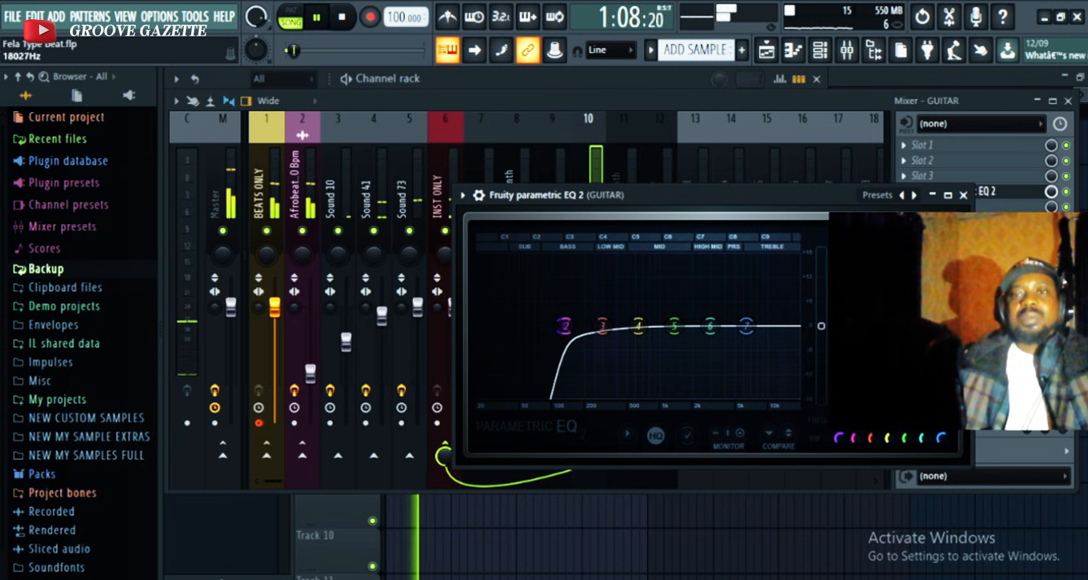
pyautogui.press('space')
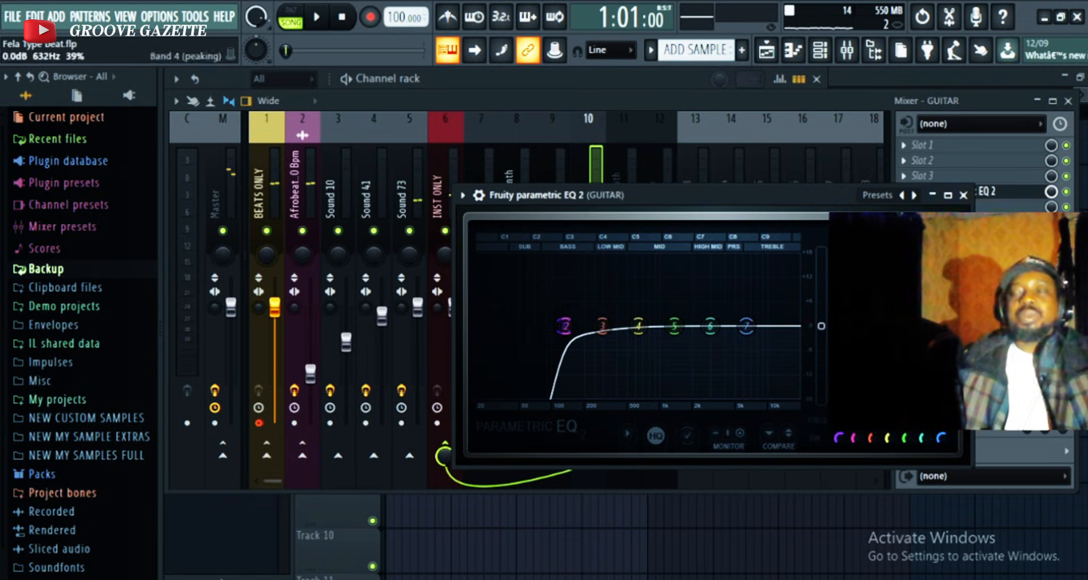
# - Raise the GUITAR EQ's low-cut frequency slightly while listening to the song, and close the EQ
pyautogui.press('space')
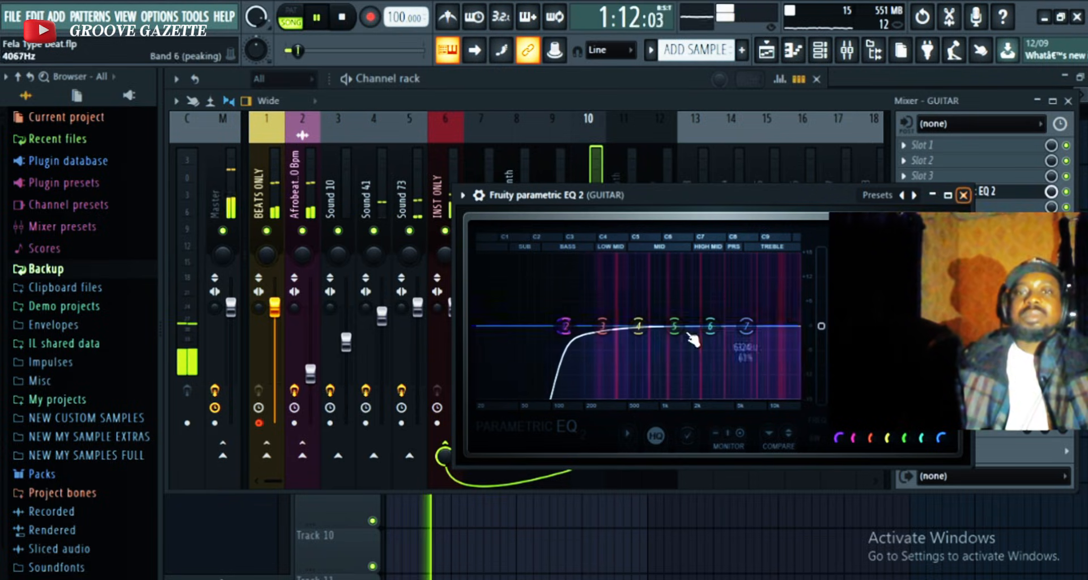
pyautogui.moveTo(572, 330); pyautogui.dragTo(568, 330)
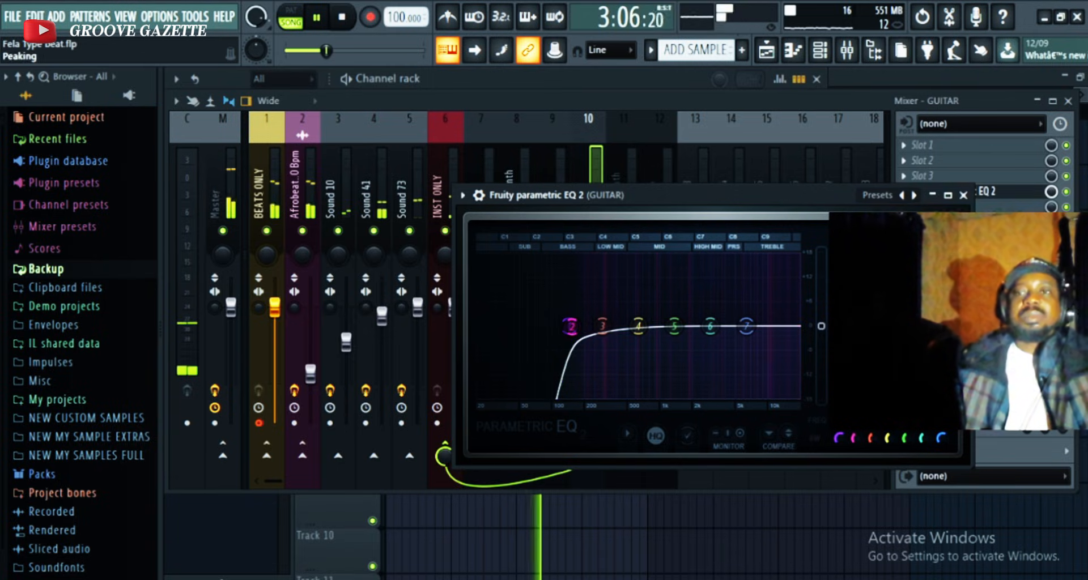
pyautogui.click(964, 195)
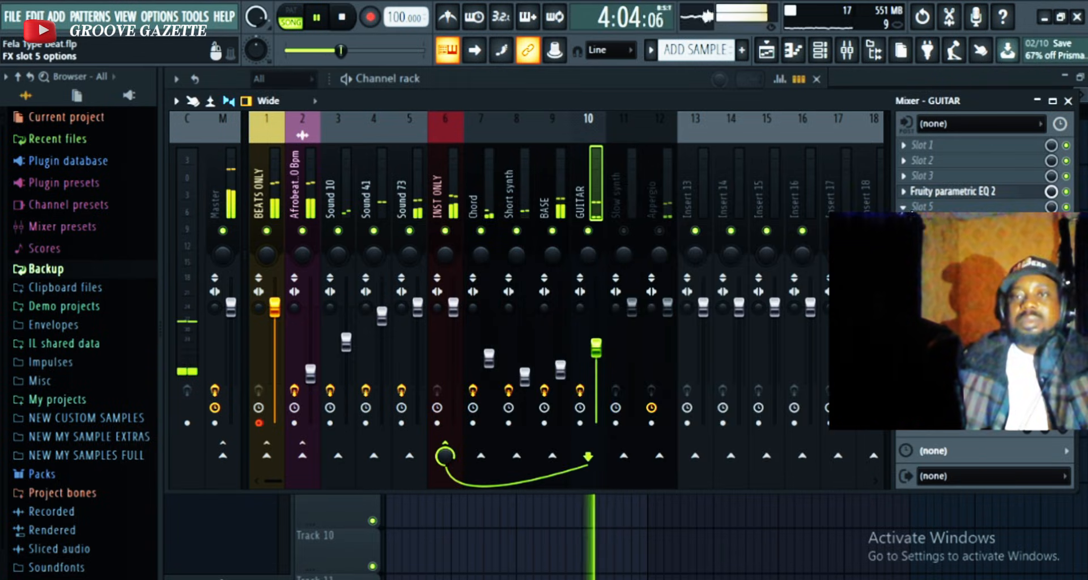
# - Lower the GUITAR track's volume fader while listening to the song, and stop playback
pyautogui.press('space')
pyautogui.press('space')
pyautogui.moveTo(600, 352); pyautogui.dragTo(600, 366)
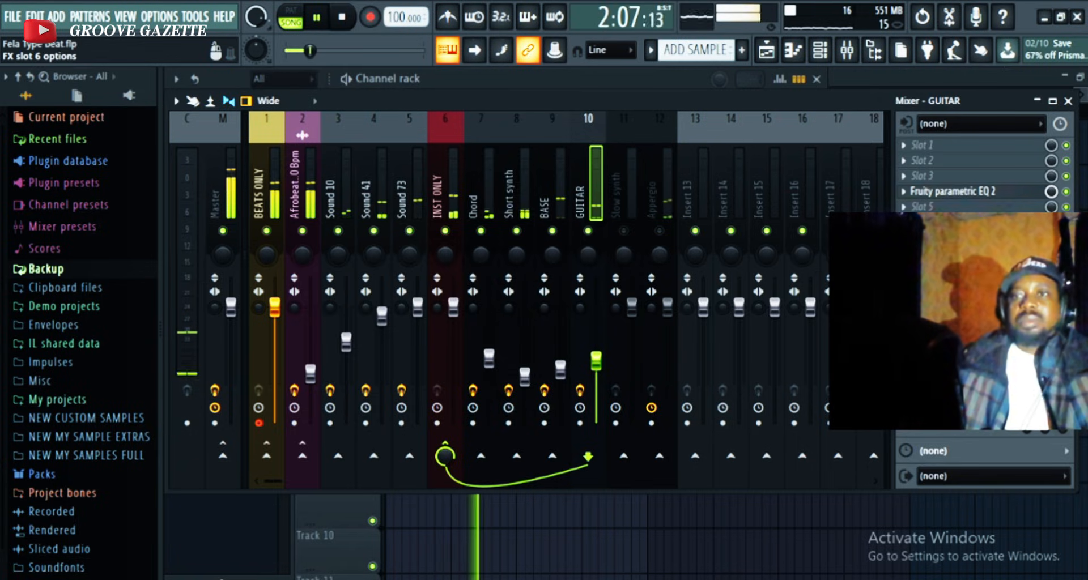
pyautogui.press('space')
# - Load Fruity Reeverb 2 in slot 6 of the GUITAR track, reduce its wet level slightly during playback, and close it
pyautogui.click(952, 222)
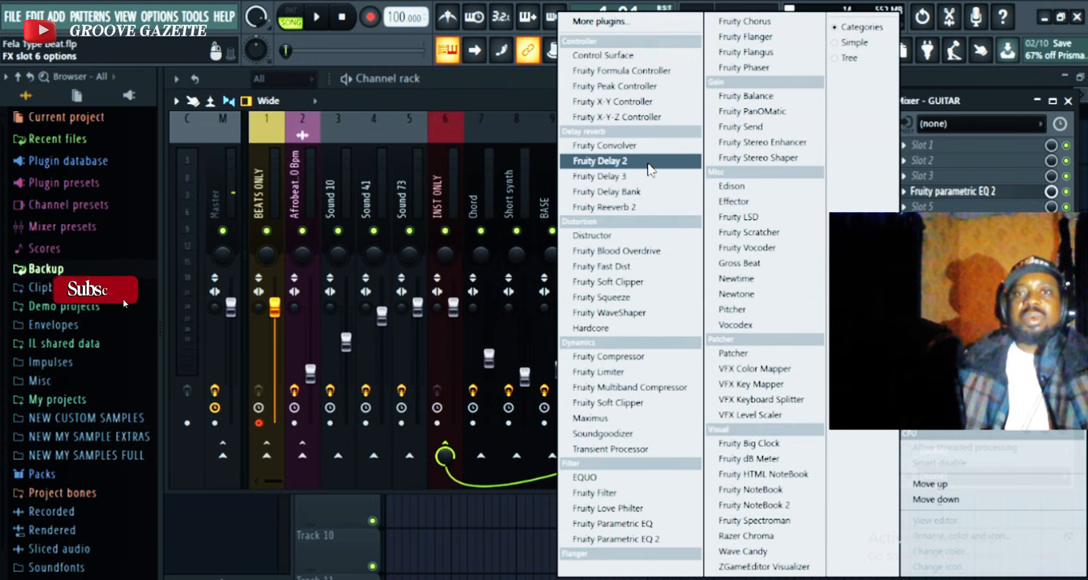
pyautogui.click(657, 212)
pyautogui.press('space')
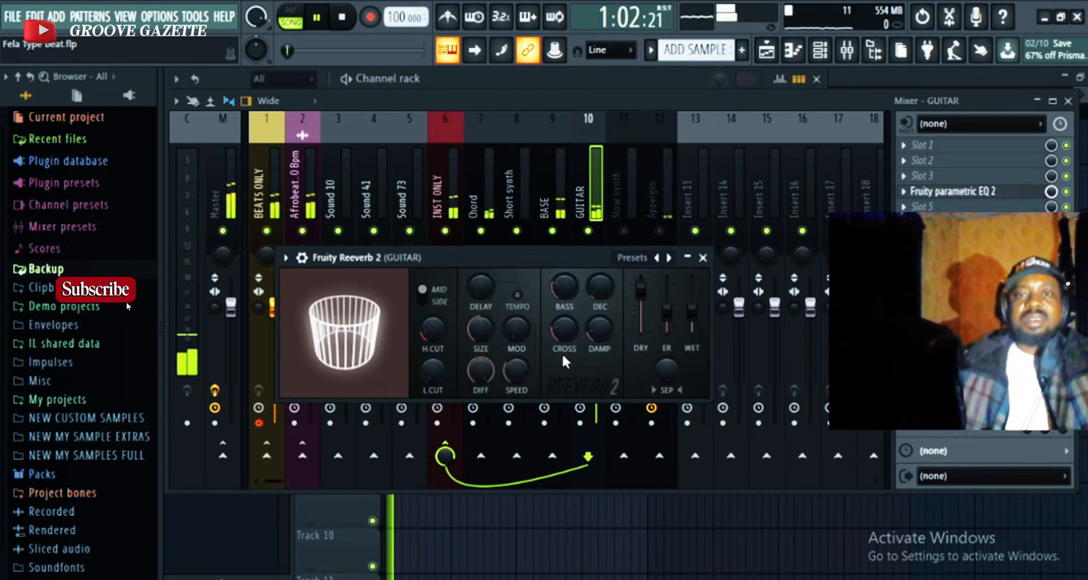
pyautogui.moveTo(691, 319); pyautogui.dragTo(691, 327)
pyautogui.press('space')
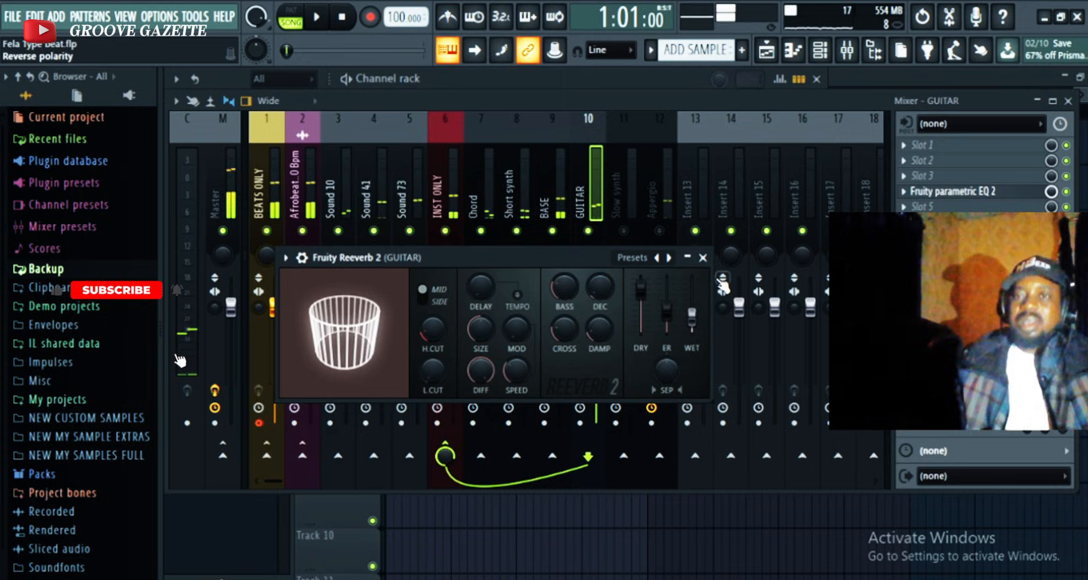
pyautogui.click(703, 257)
# - Lower the GUITAR and BASE faders while checking the mix in mono, and restore the Master's stereo separation
pyautogui.press('space')
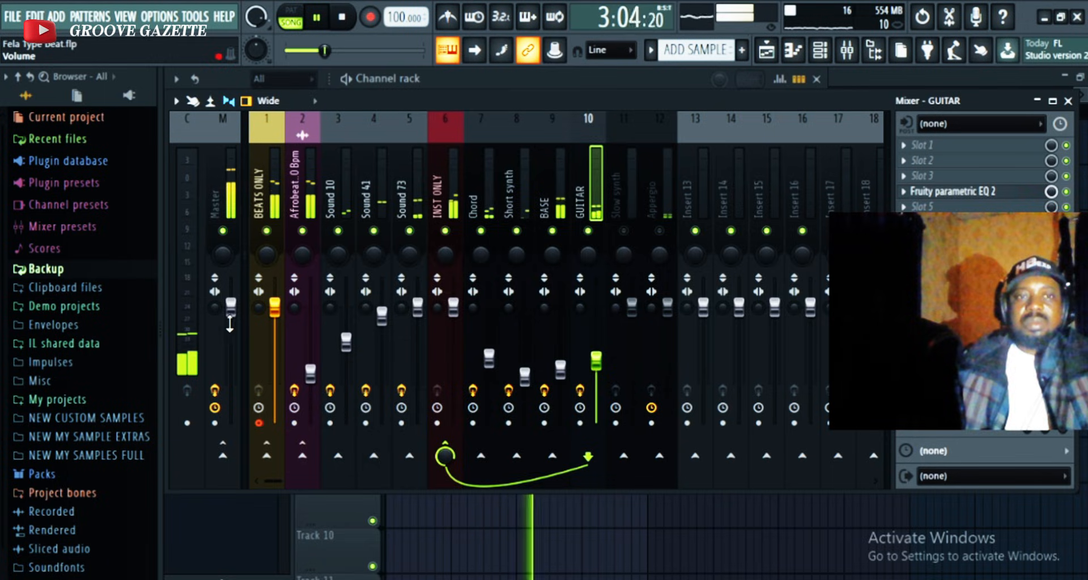
pyautogui.press('space')
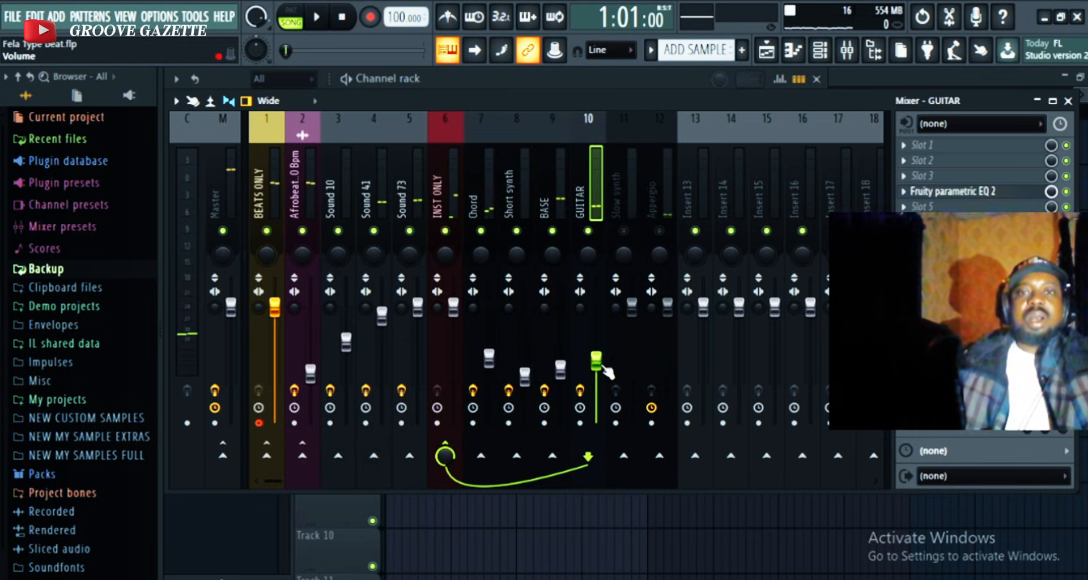
pyautogui.press('space')
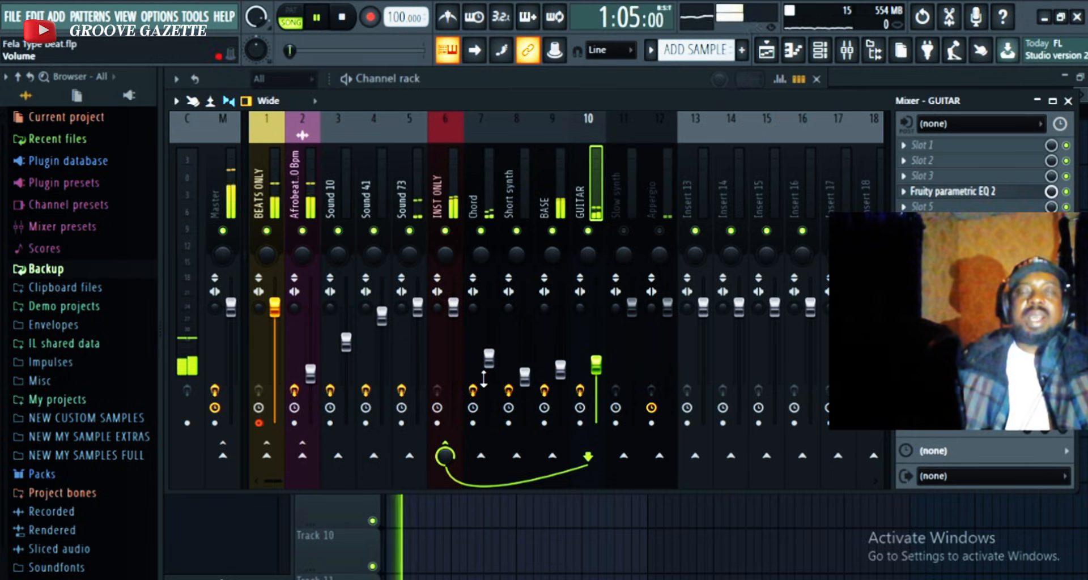
pyautogui.click(560, 371)
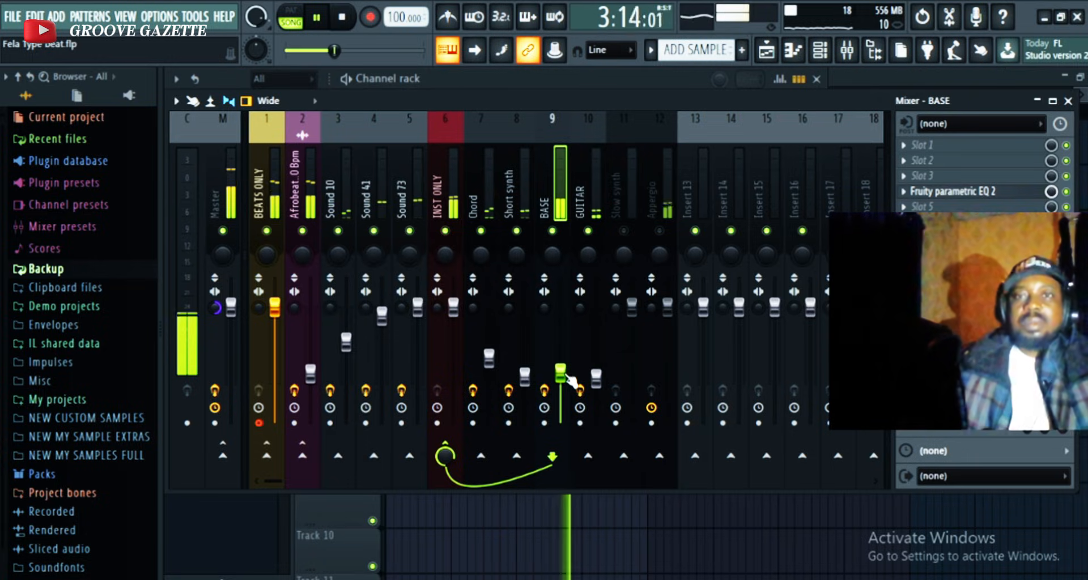
pyautogui.press('space')
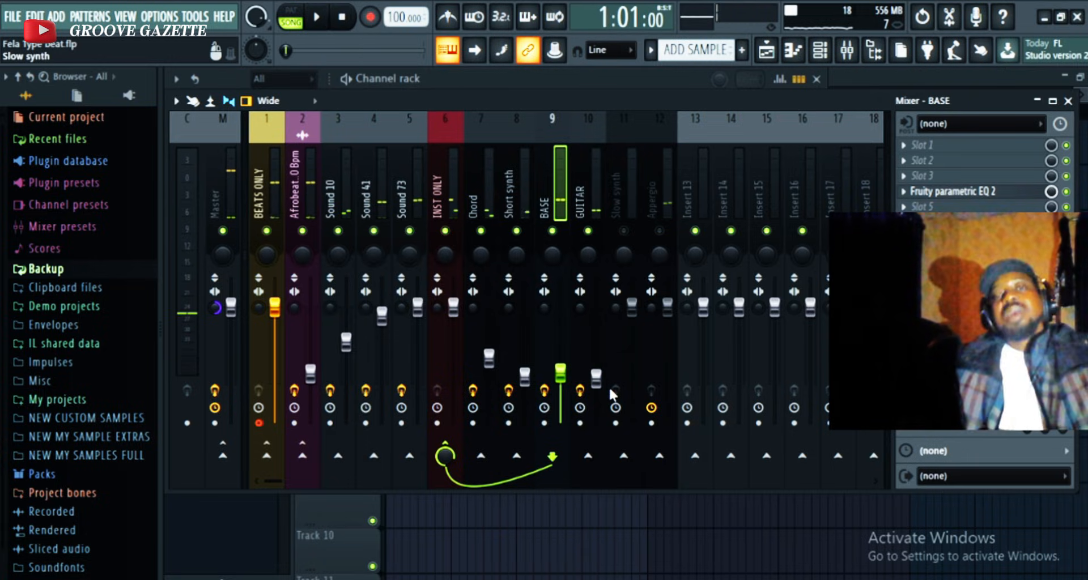
pyautogui.click(216, 308)
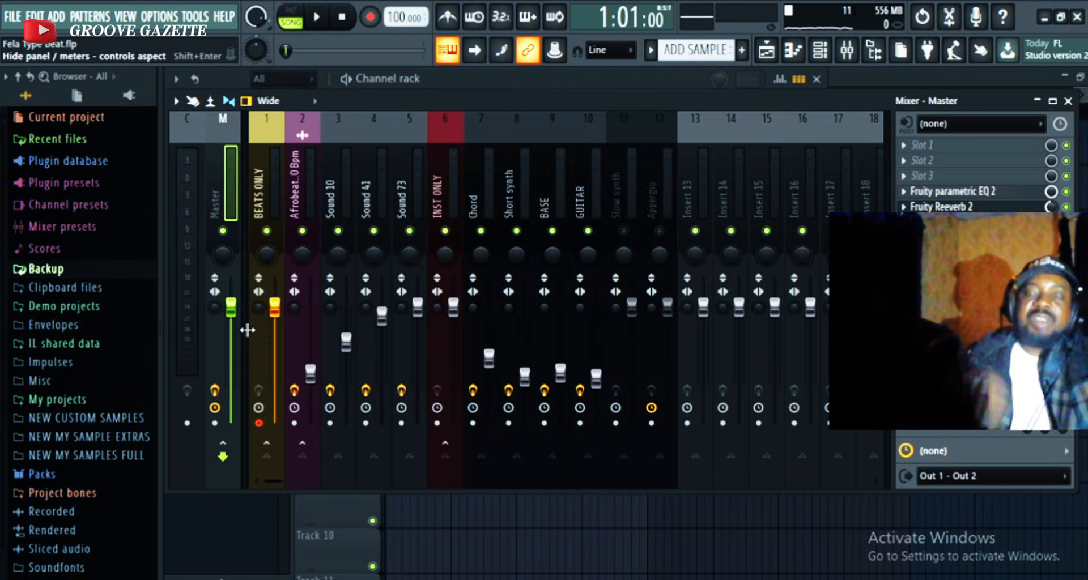
# - Unmute the Slow synth track during playback and lower the GUITAR track's fader slightly
pyautogui.press('space')
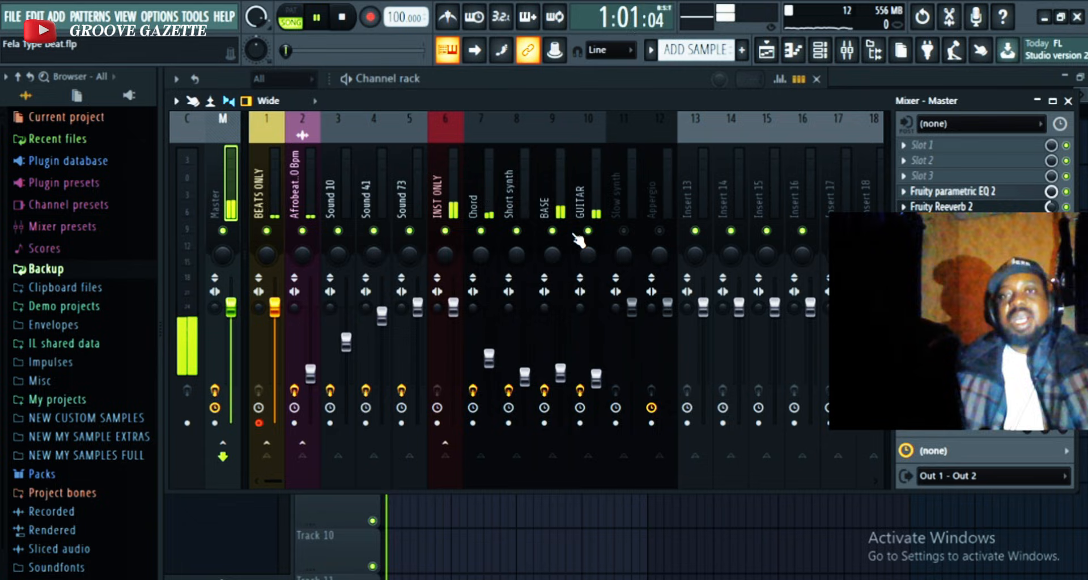
pyautogui.click(624, 231)
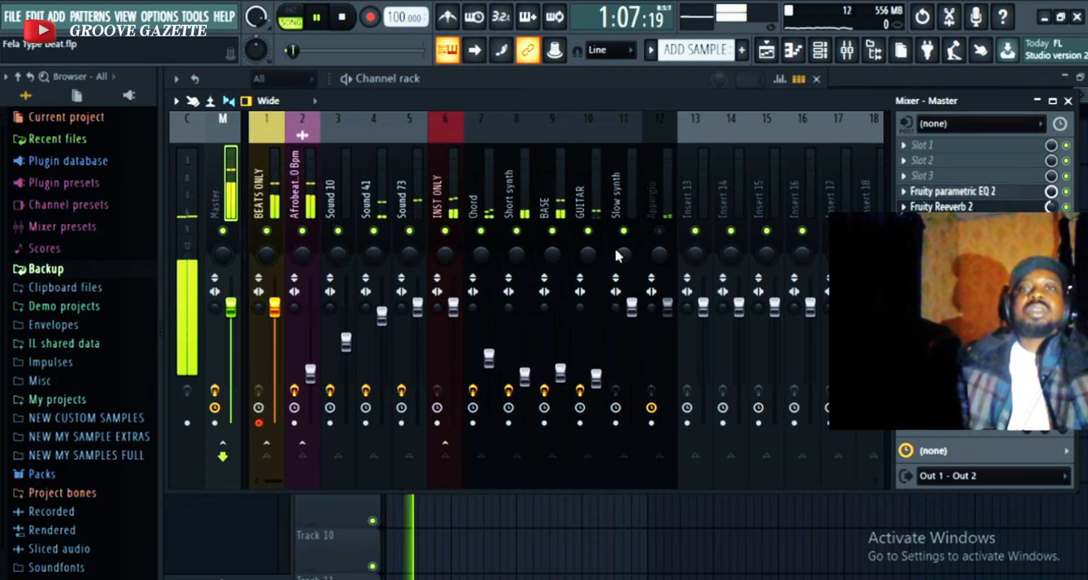
pyautogui.click(603, 386)
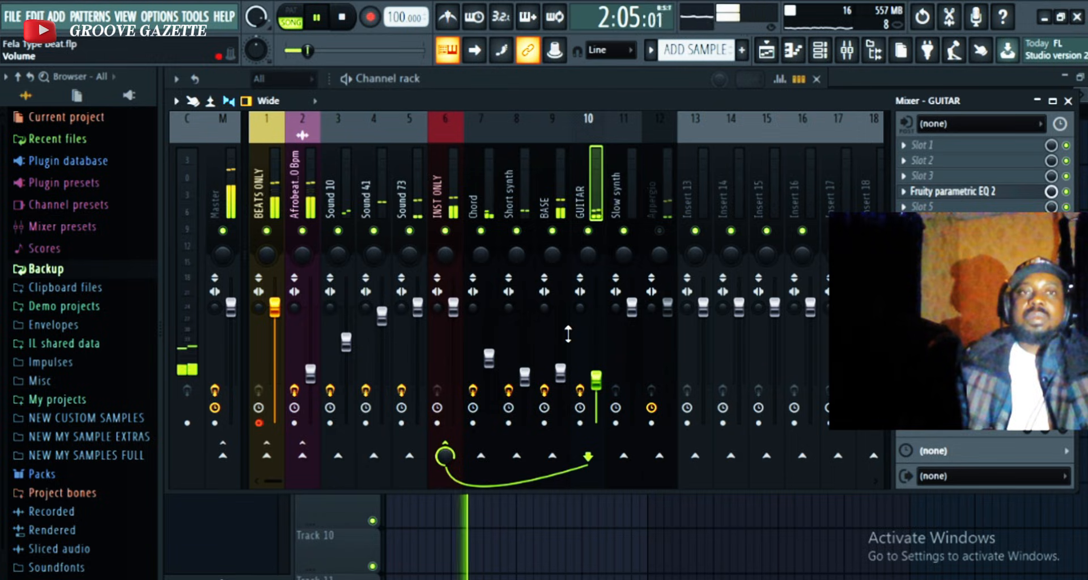
# - Select the Slow synth track, lower its volume fader and pan it slightly right while listening to the song
pyautogui.click(618, 196)
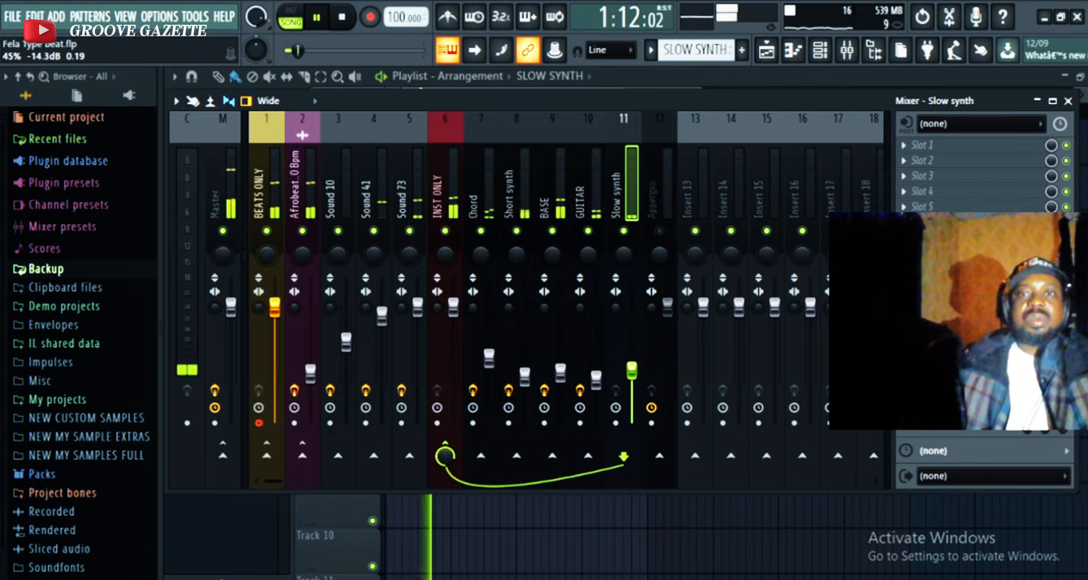
pyautogui.moveTo(634, 375); pyautogui.dragTo(634, 368)
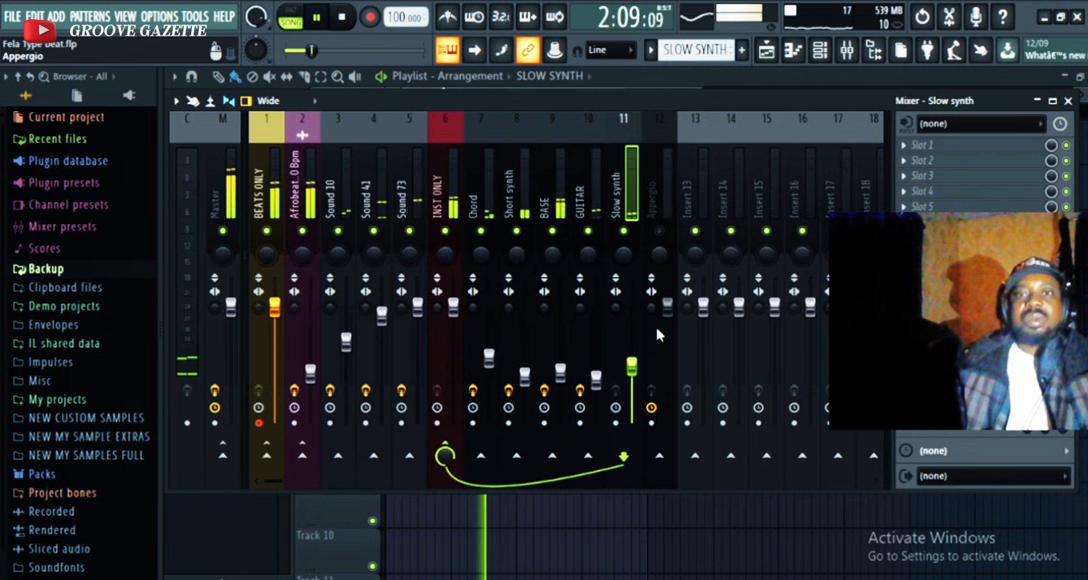
pyautogui.press('space')
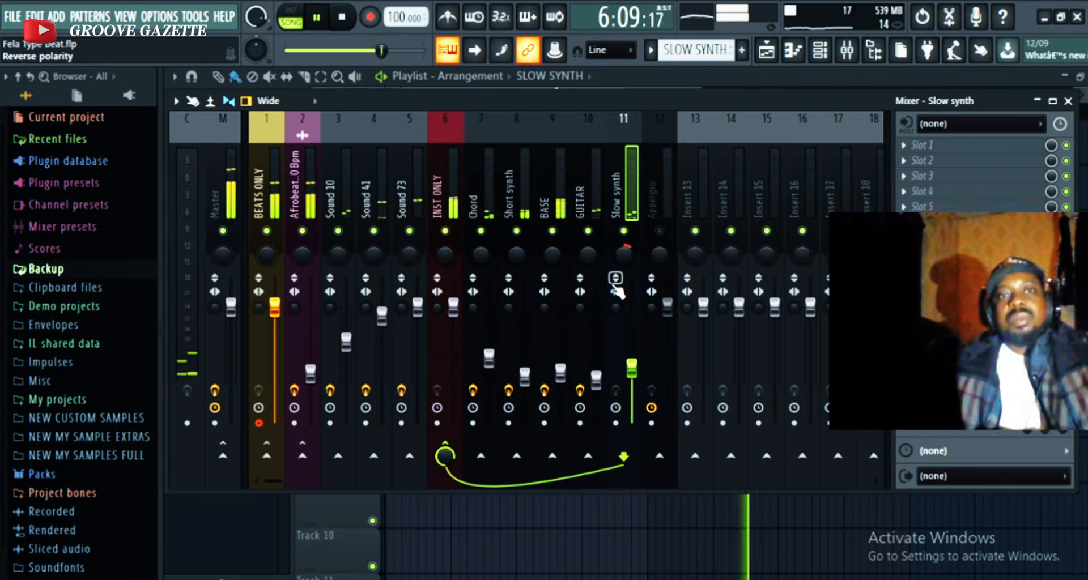
pyautogui.press('space')
# - Select the Master track and raise its volume fader in small amounts while listening to the song
pyautogui.click(219, 197)
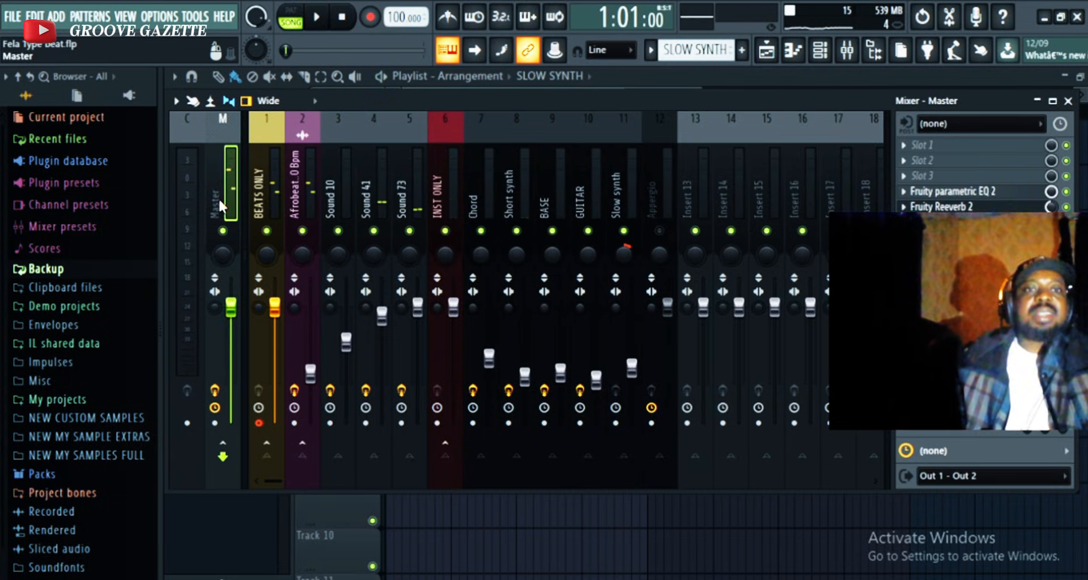
pyautogui.press('space')
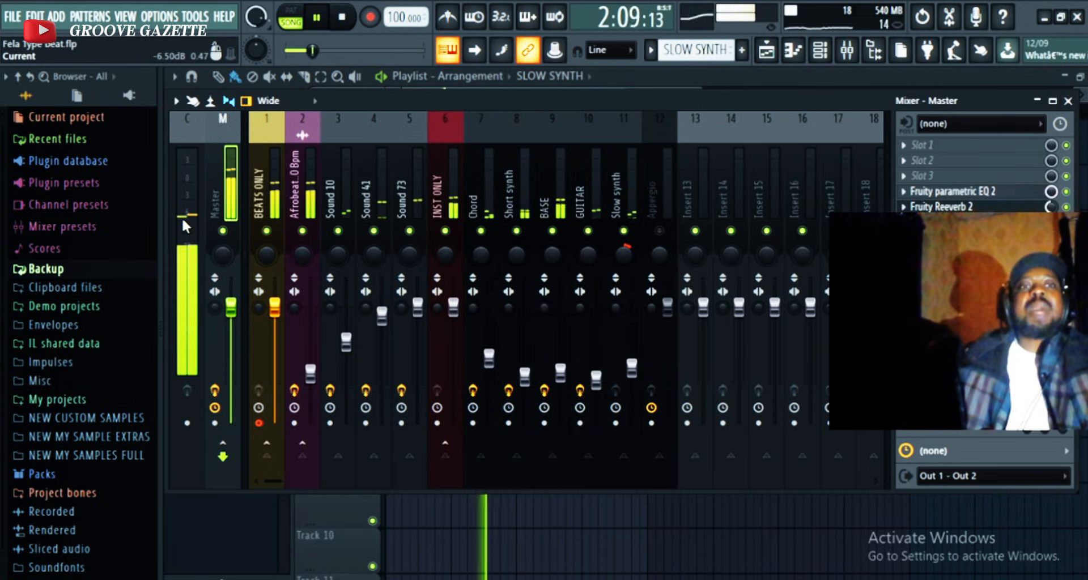
pyautogui.press('space')
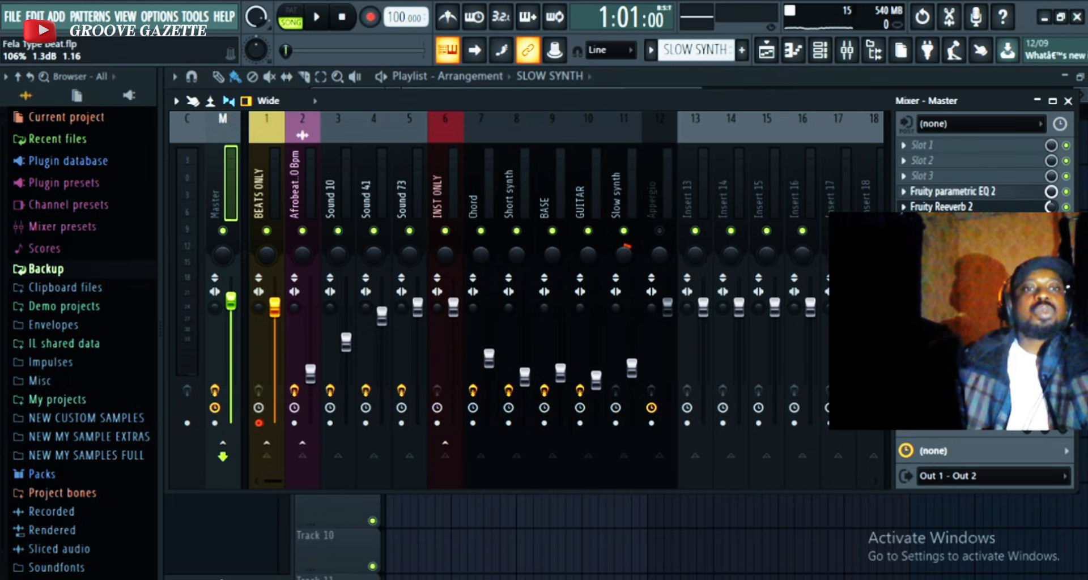
pyautogui.press('space')
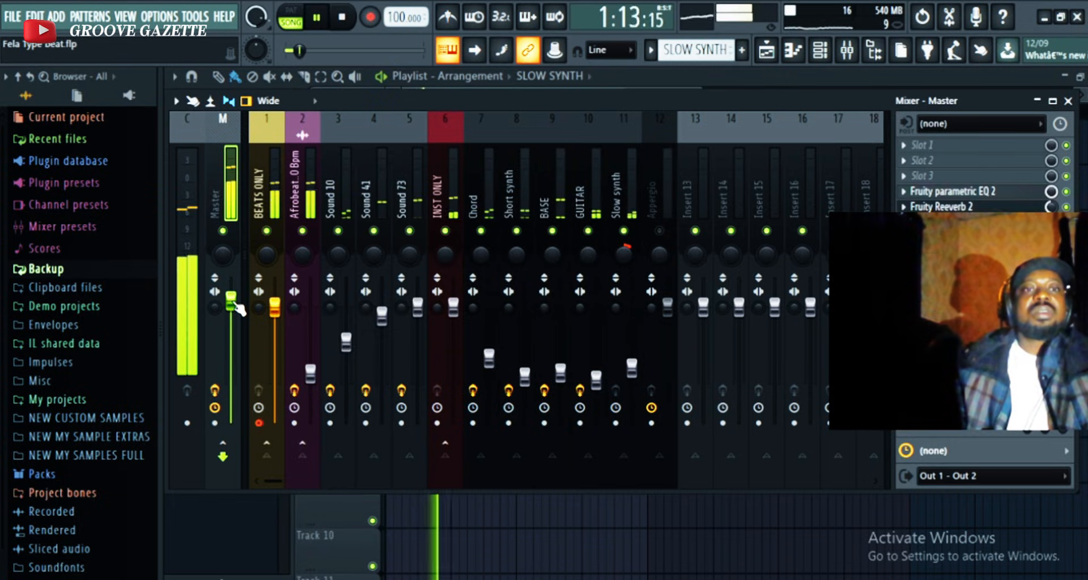
pyautogui.moveTo(236, 305); pyautogui.dragTo(237, 295)
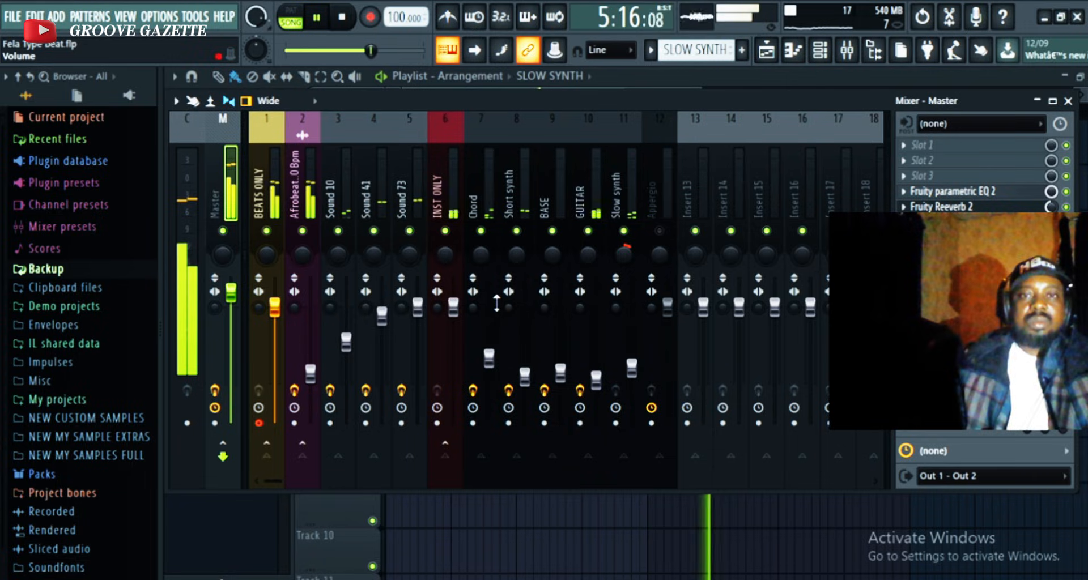
pyautogui.press('space')
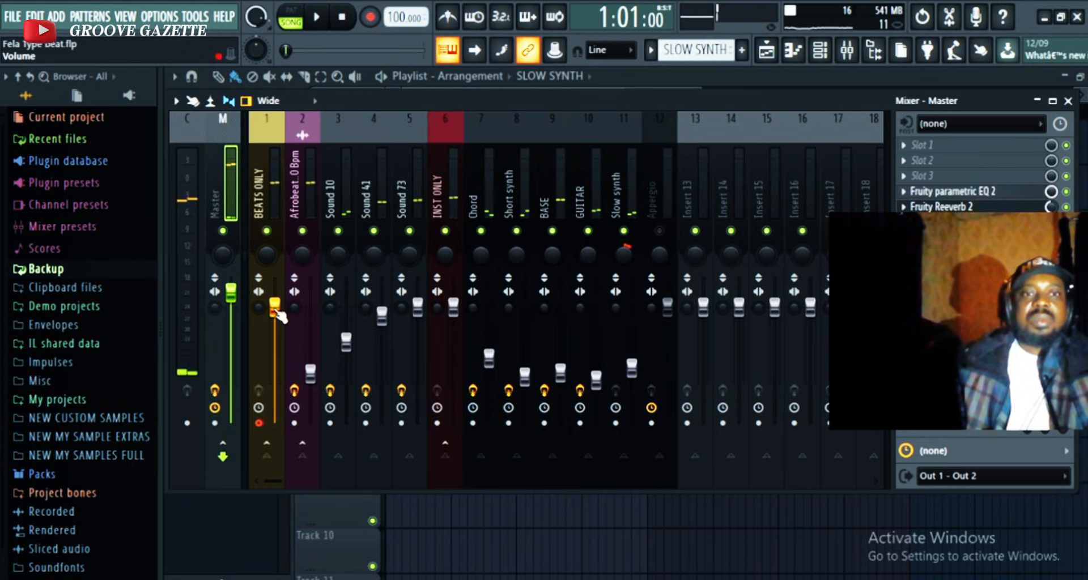
# - Trim the Master's fader down very slightly and listen to the overall mix
pyautogui.press('space')
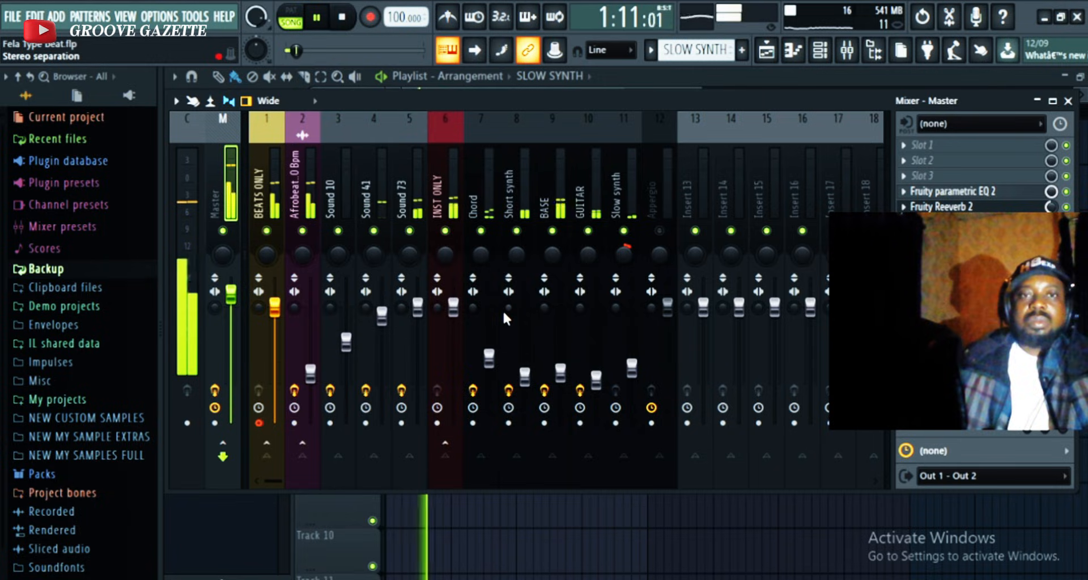
pyautogui.press('space')
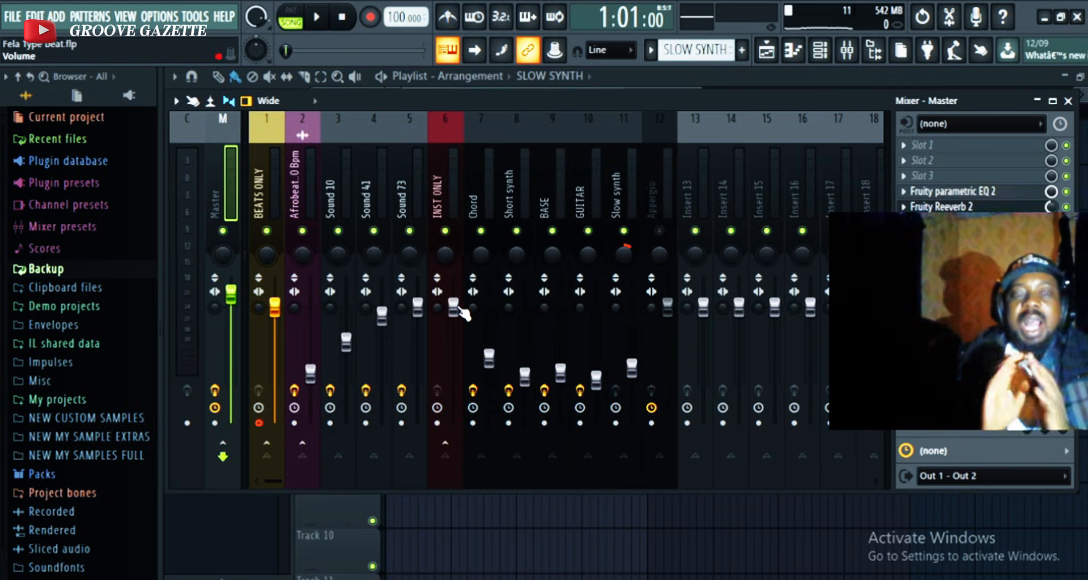
pyautogui.press('space')
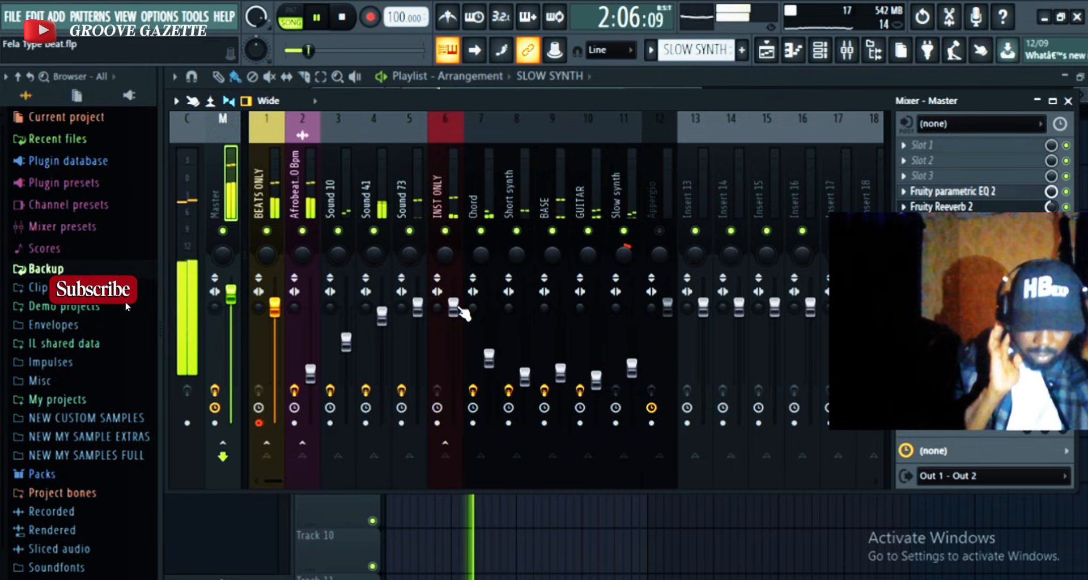
pyautogui.press('space')
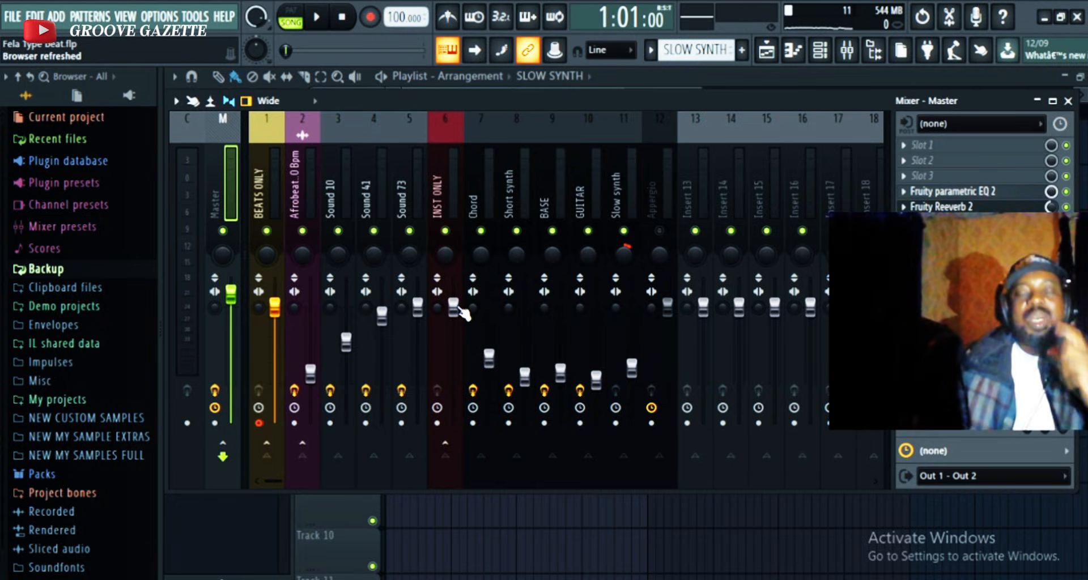
# - Select the INST ONLY track and raise its volume fader to 5.6 dB in stages while listening
pyautogui.press('space')
pyautogui.click(457, 309)
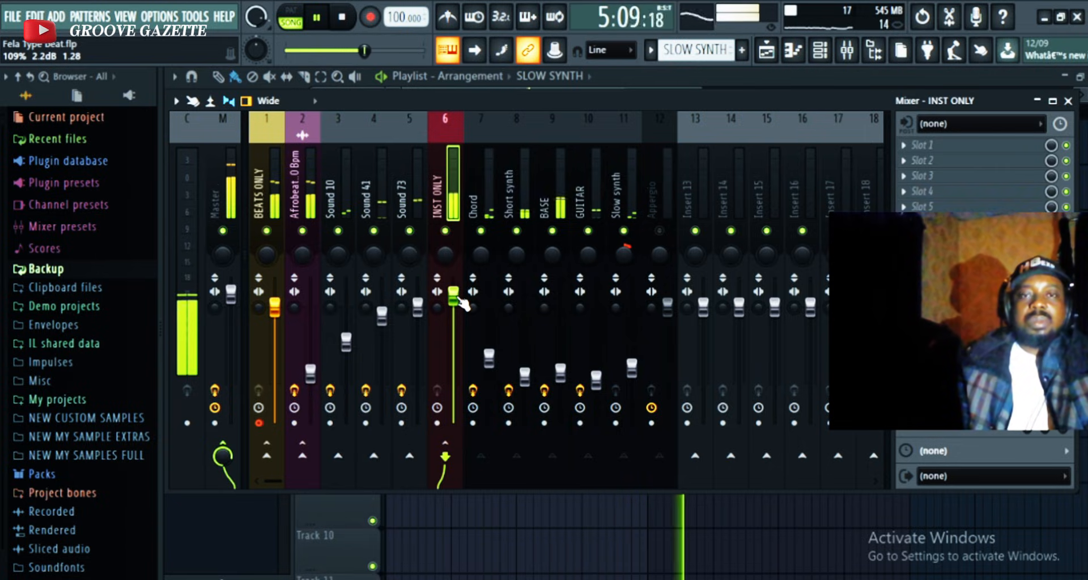
pyautogui.press('space')
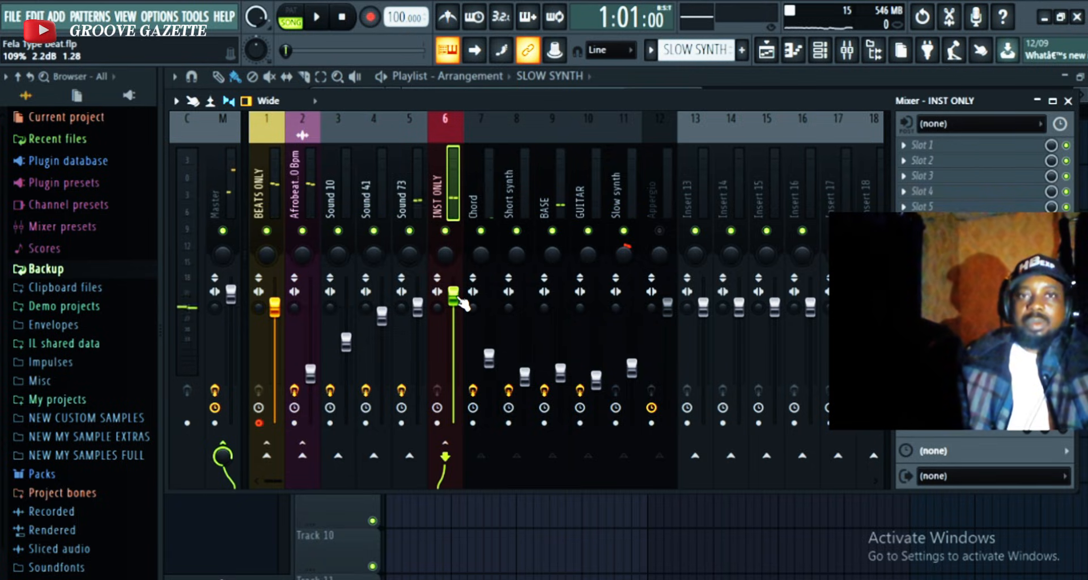
pyautogui.press('space')
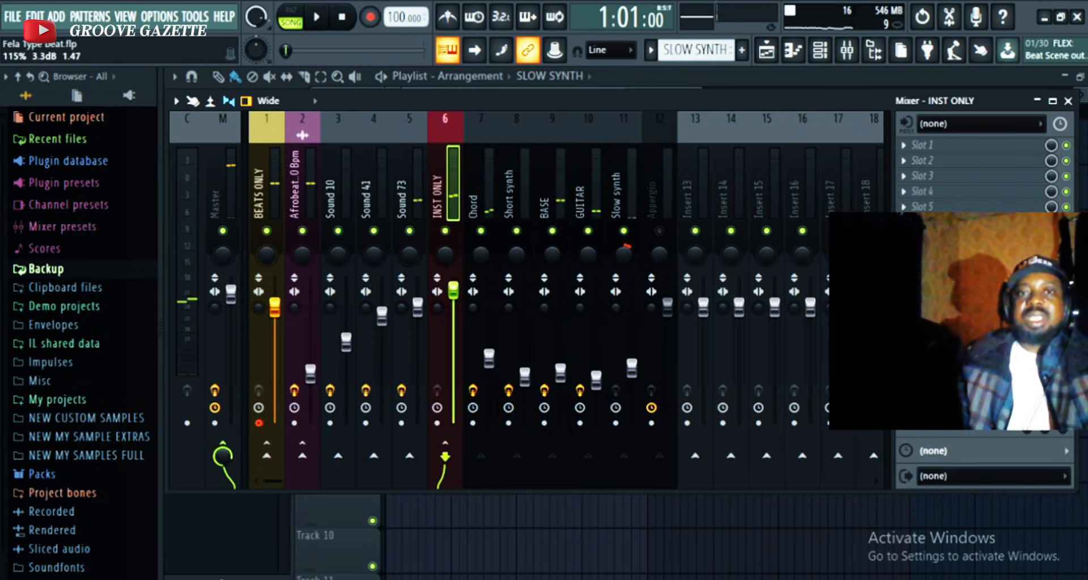
pyautogui.press('space')
pyautogui.moveTo(464, 297); pyautogui.dragTo(464, 286)
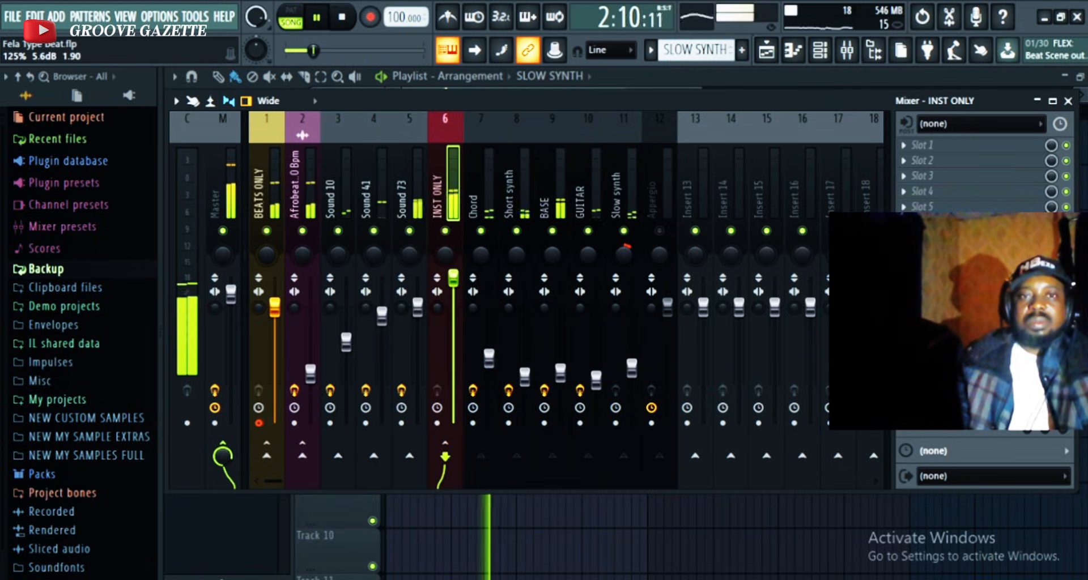
# - Drop the INST ONLY track's volume fader, then bring it back up to 0.5 dB while listening to the song
pyautogui.press('space')
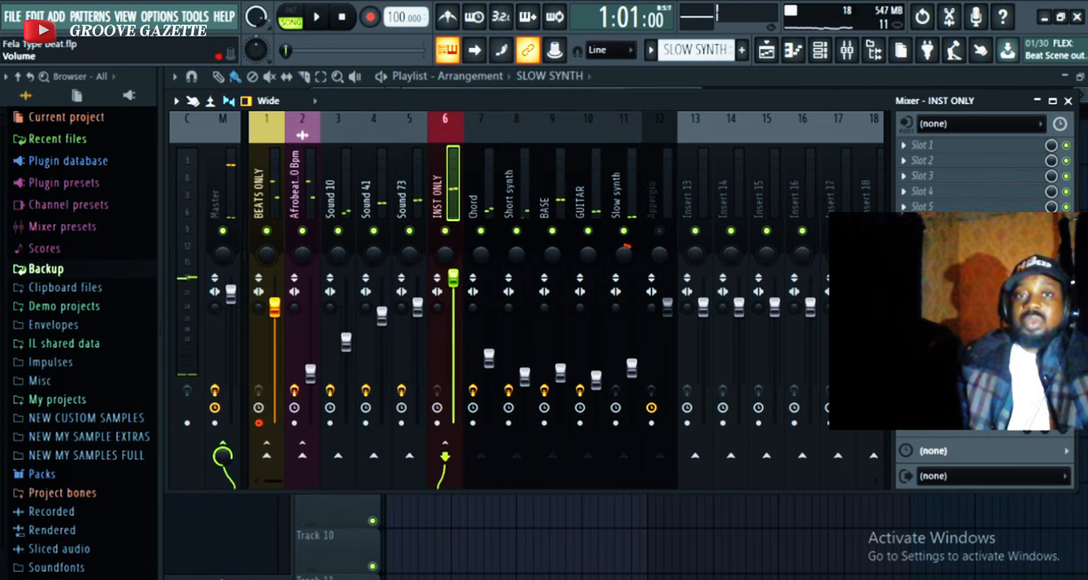
pyautogui.press('space')
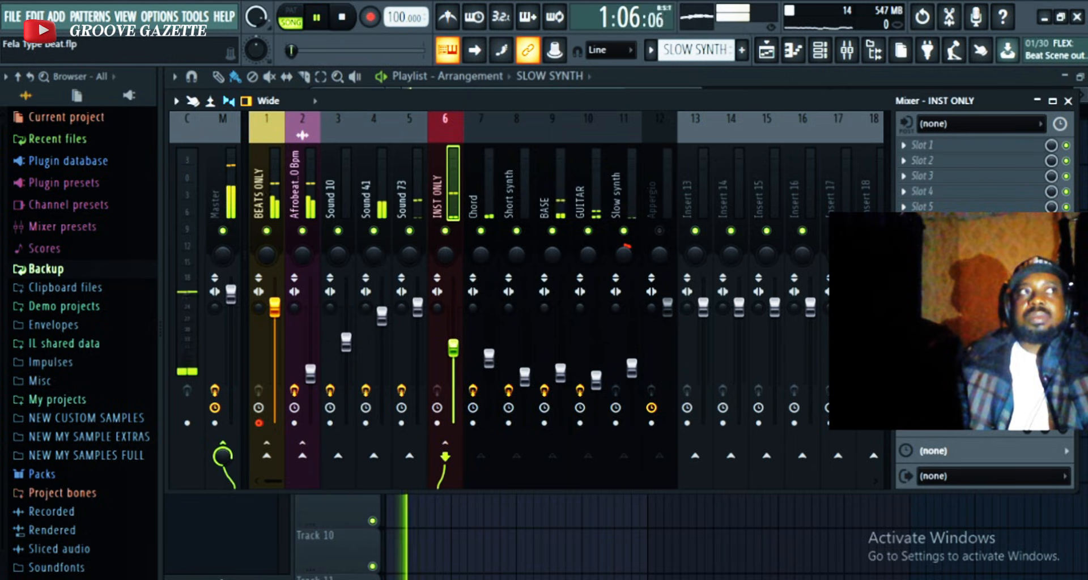
pyautogui.moveTo(453, 347); pyautogui.dragTo(454, 307)
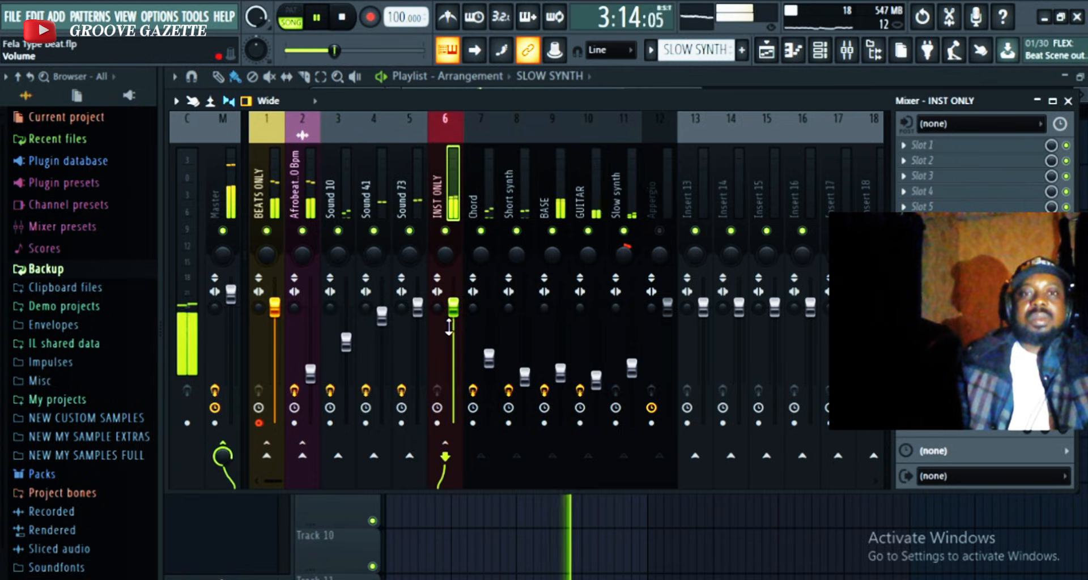
pyautogui.press('space')
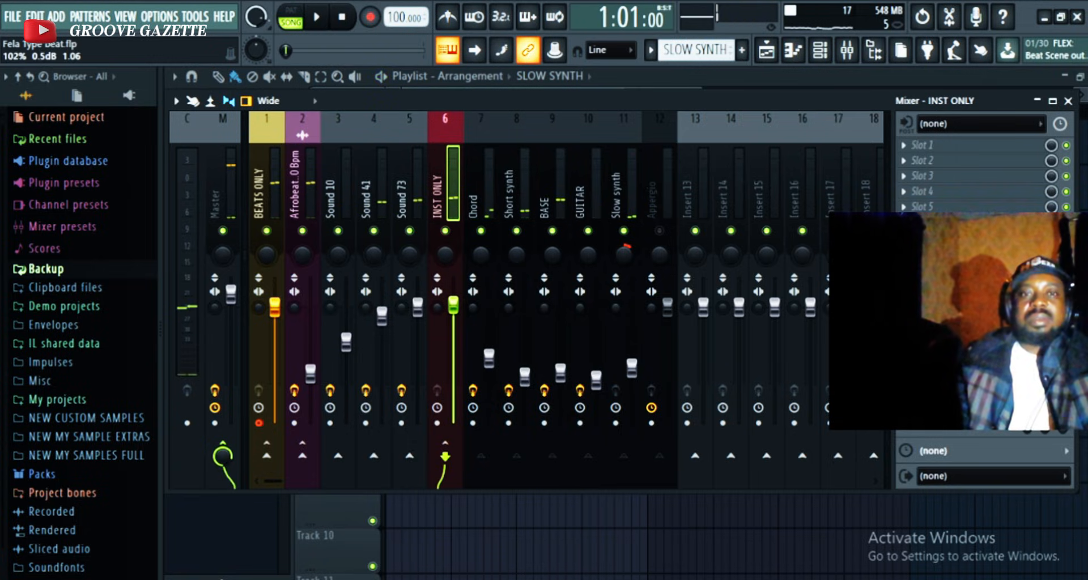
# - Fine-tune the INST ONLY track's fader in small moves to 0.3 dB while replaying the song
pyautogui.press('space')
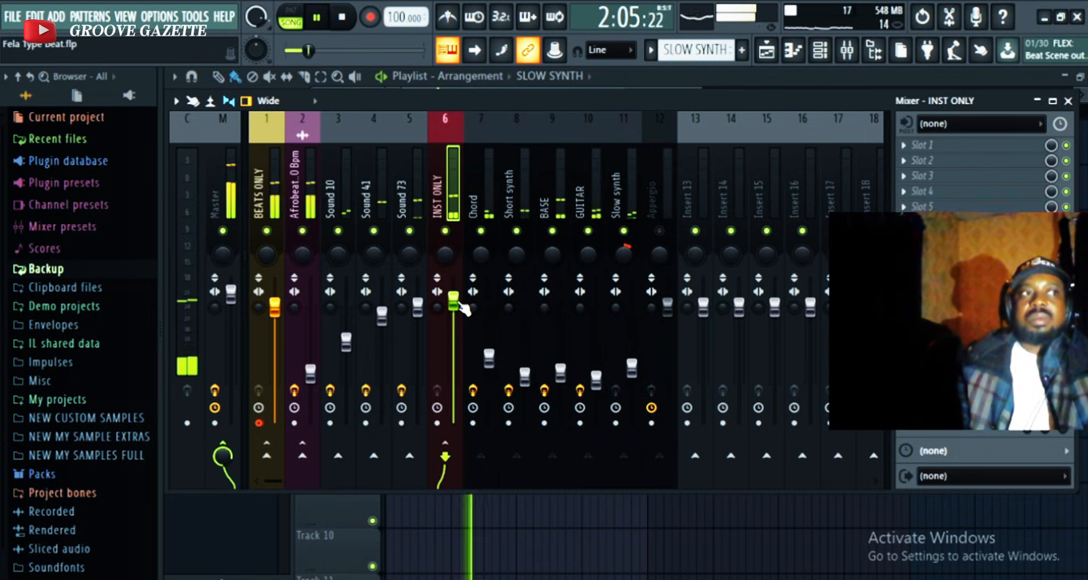
pyautogui.moveTo(458, 304); pyautogui.dragTo(458, 304)
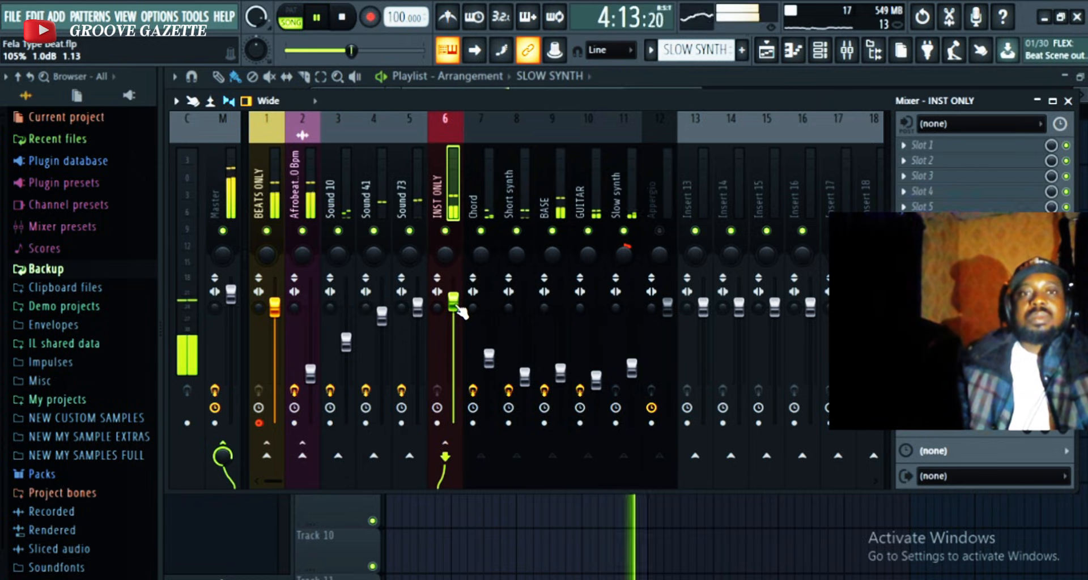
pyautogui.moveTo(455, 308); pyautogui.dragTo(456, 311)
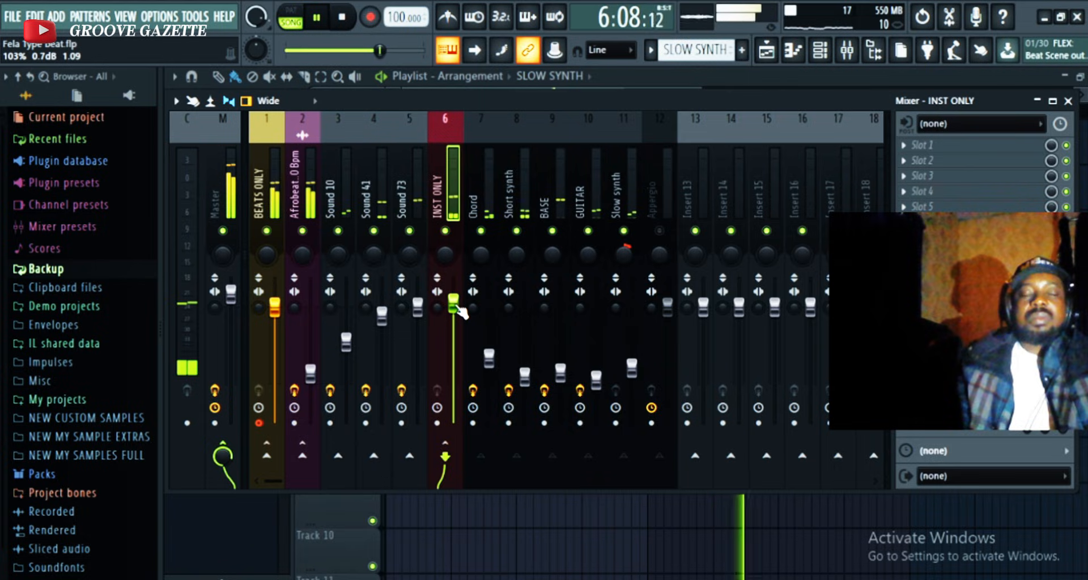
pyautogui.moveTo(457, 308); pyautogui.dragTo(457, 313)
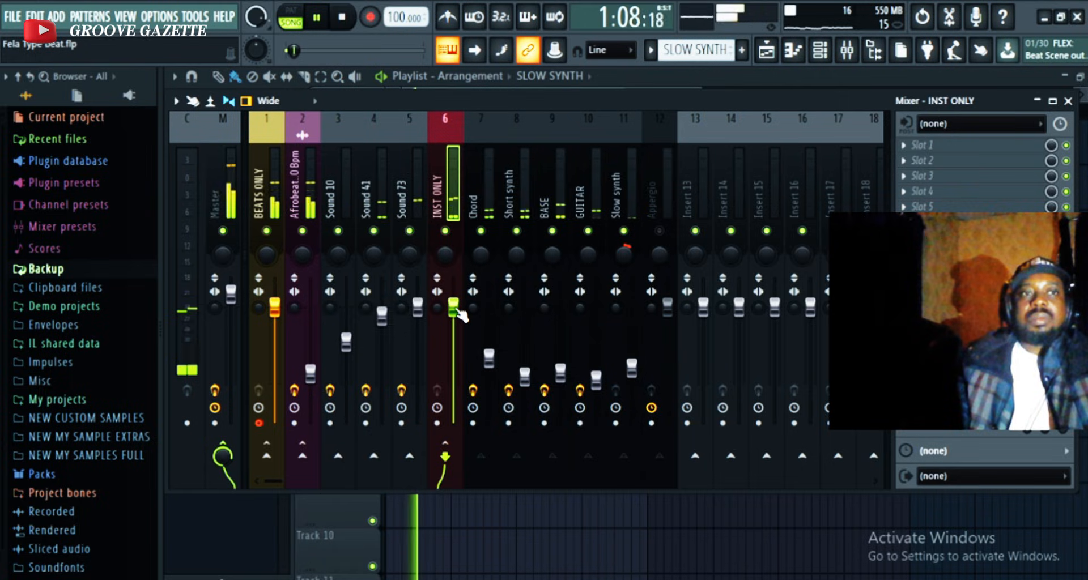
pyautogui.press('space')
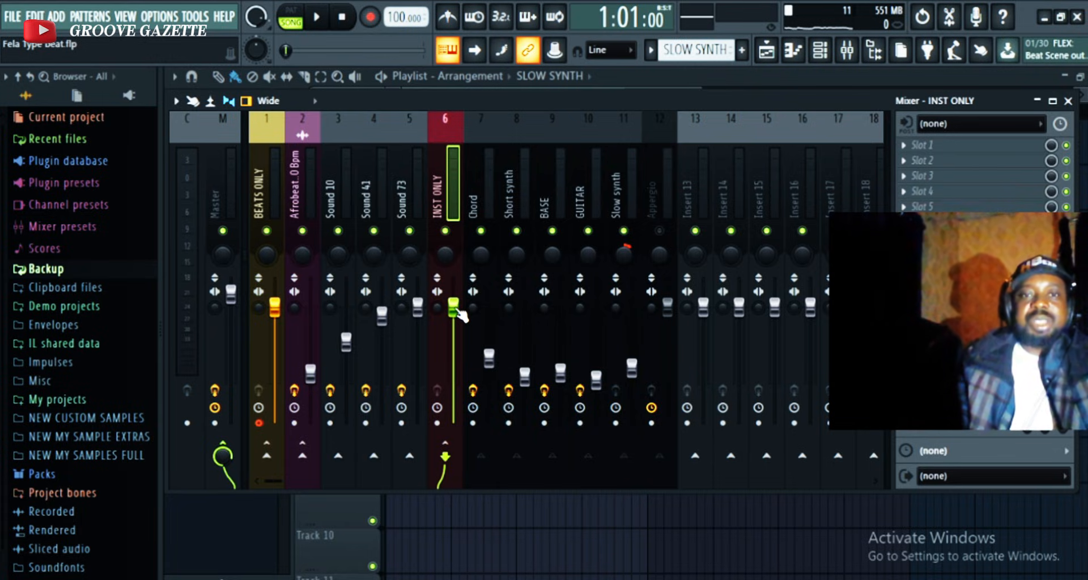
pyautogui.press('space')
pyautogui.press('space')
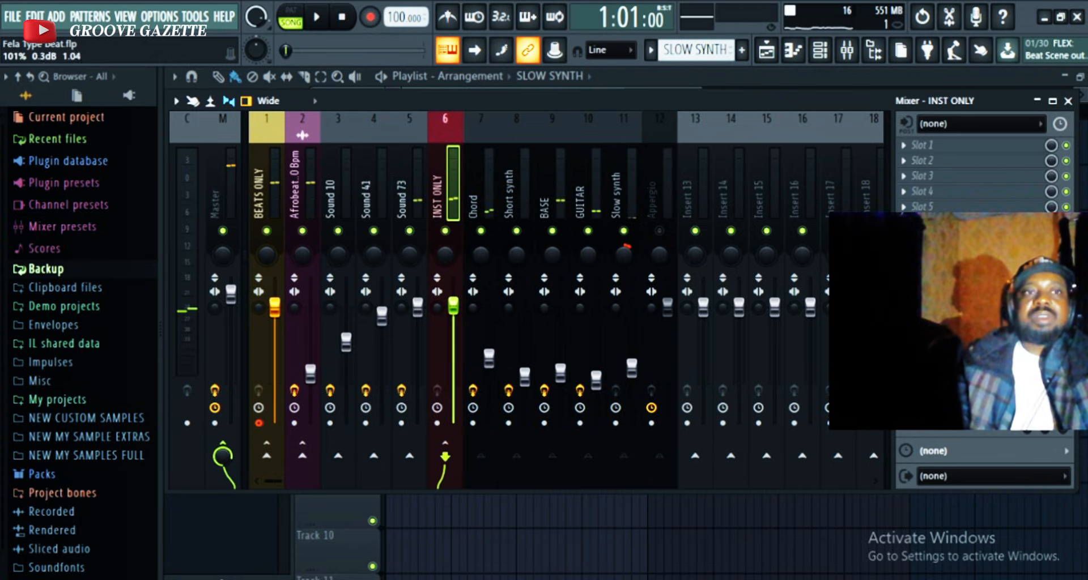
pyautogui.press('space')
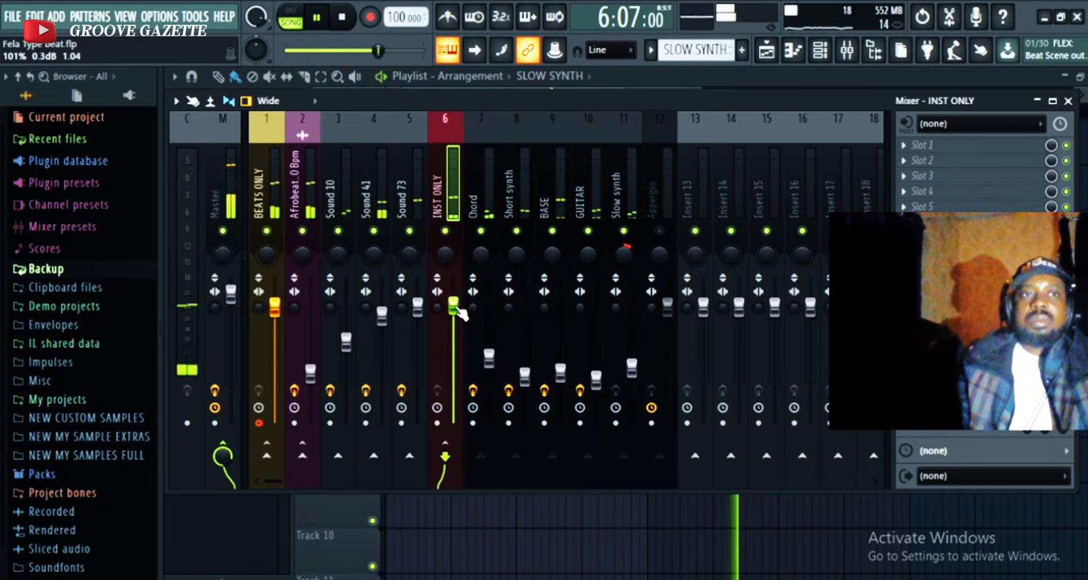
# - Adjust the Master track's stereo separation and set the GUITAR track's volume fader to -17.1 dB during playback
pyautogui.click(221, 311)
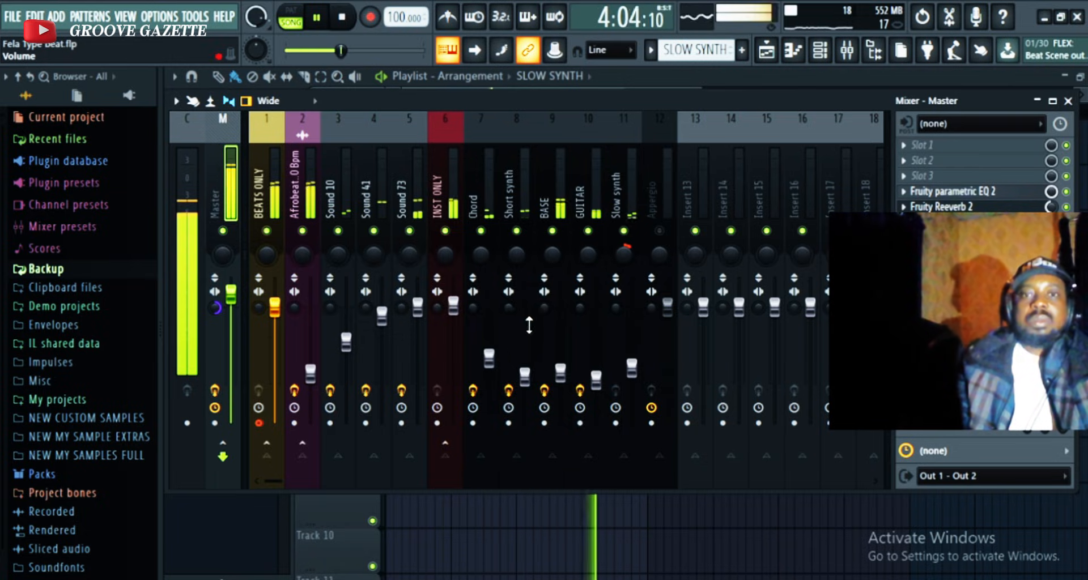
pyautogui.moveTo(599, 376); pyautogui.dragTo(605, 388)
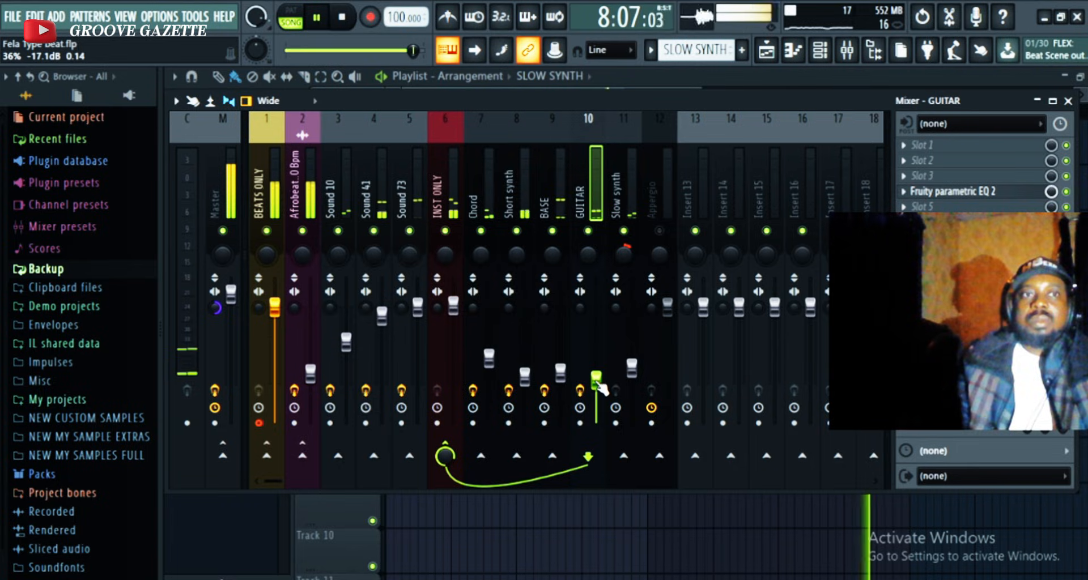
# - Open the Chord track's Fruity parametric EQ 2, shift band 6 slightly lower in frequency, and close the EQ
pyautogui.click(488, 234)
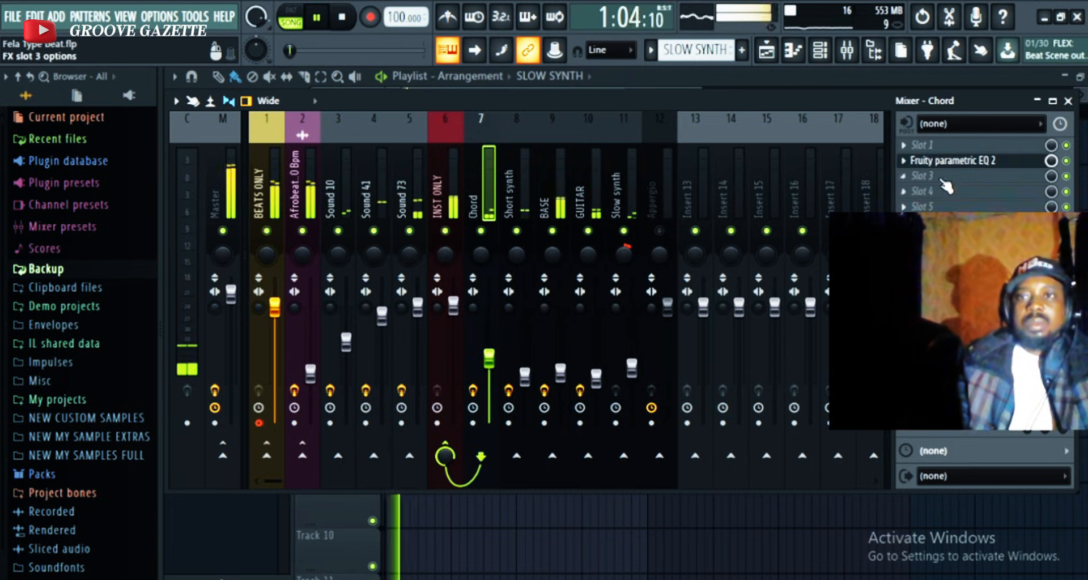
pyautogui.click(953, 161)
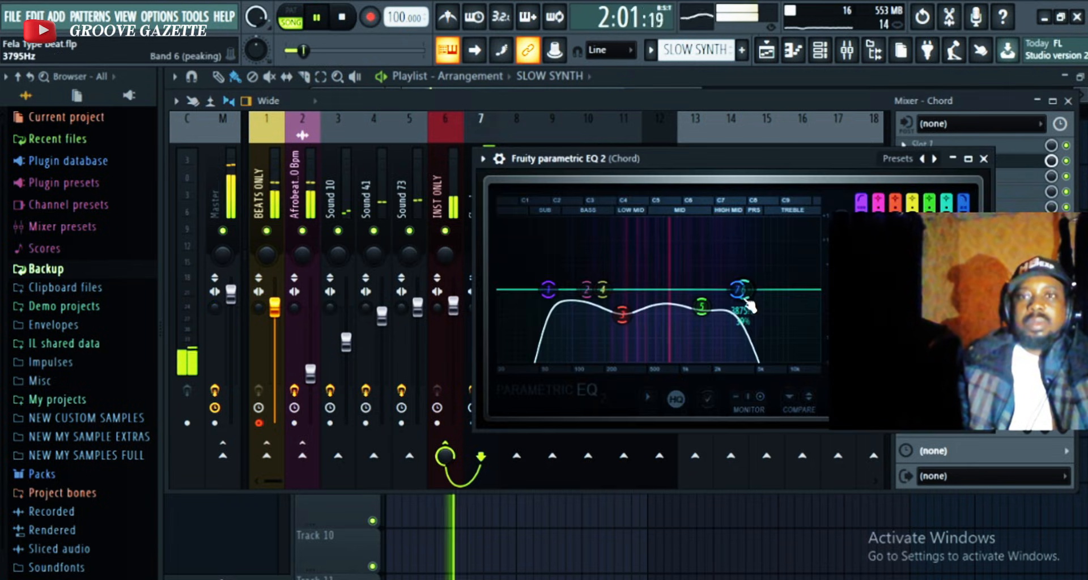
pyautogui.moveTo(755, 303); pyautogui.dragTo(740, 294)
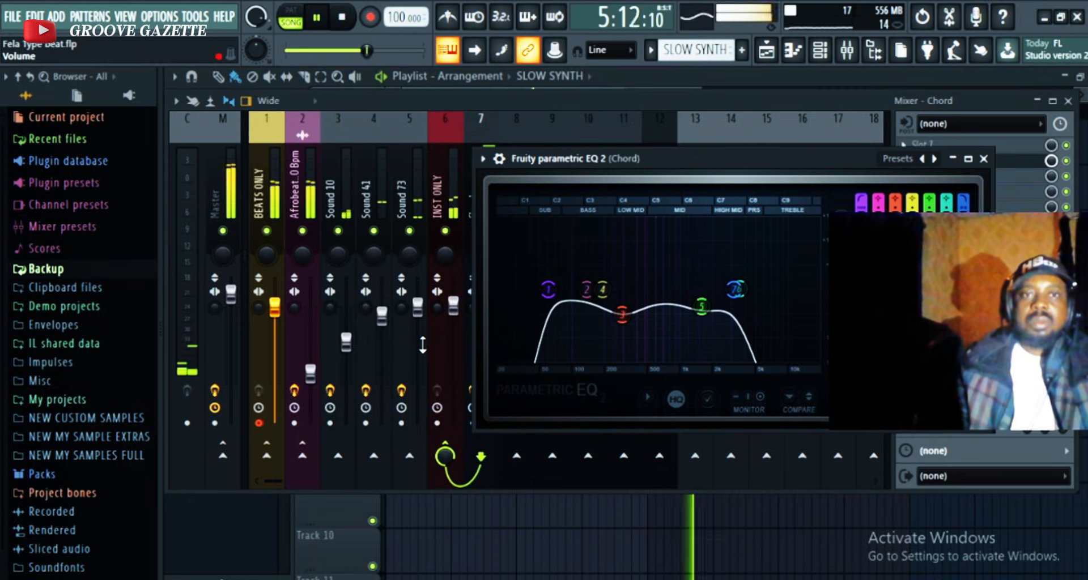
pyautogui.click(985, 160)
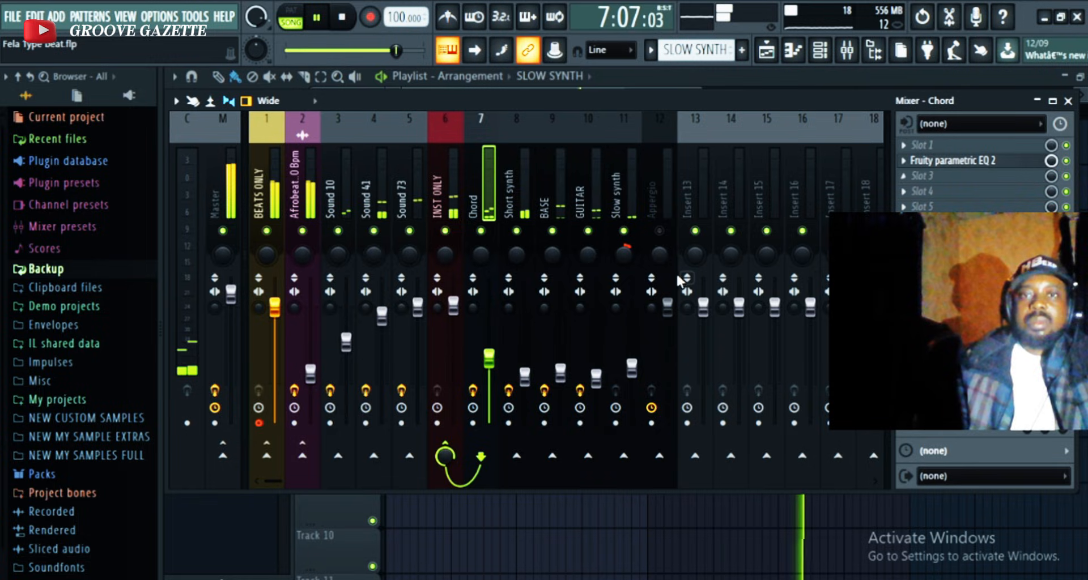
# - Select the INST ONLY track and play the song again to check the overall balance of the mix
pyautogui.click(453, 306)
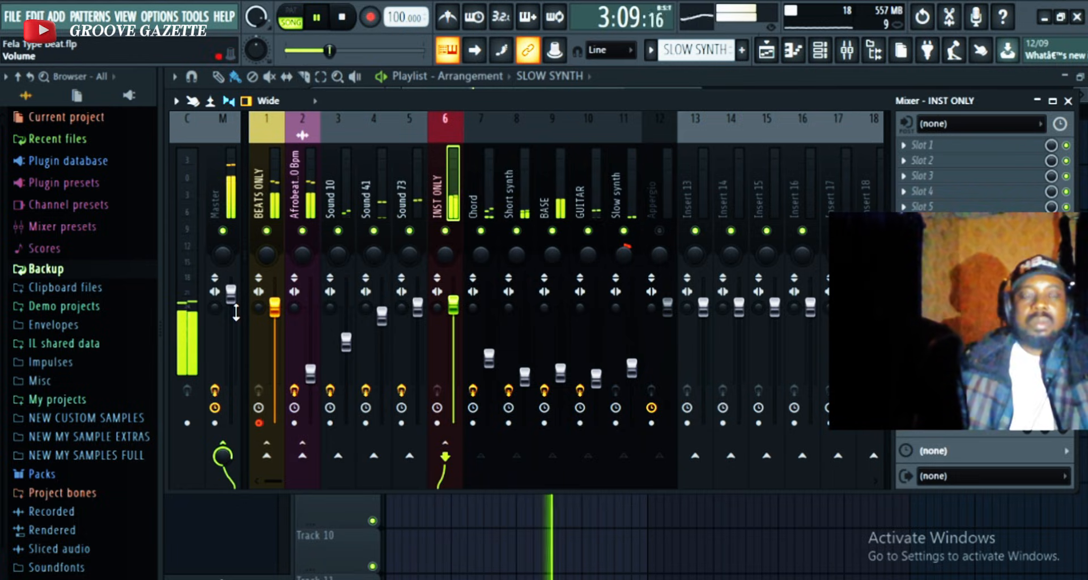
pyautogui.press('space')
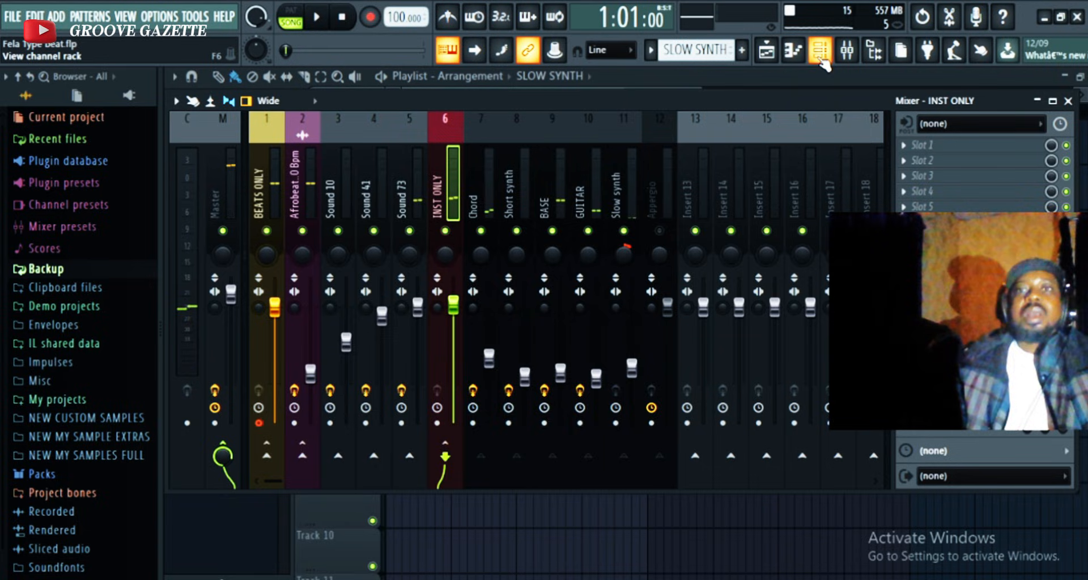
pyautogui.click(778, 53)
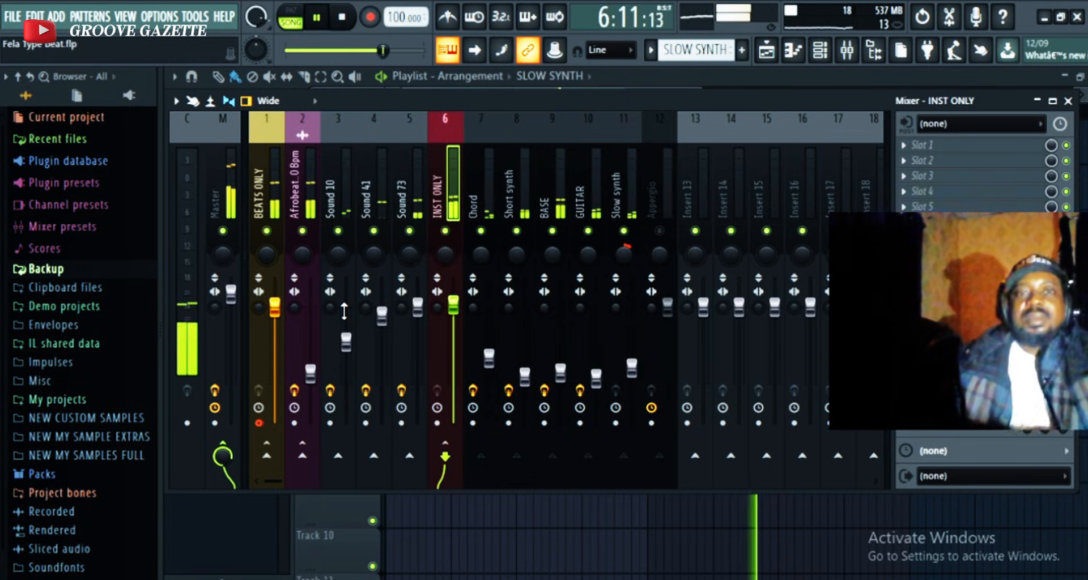
pyautogui.press('space')
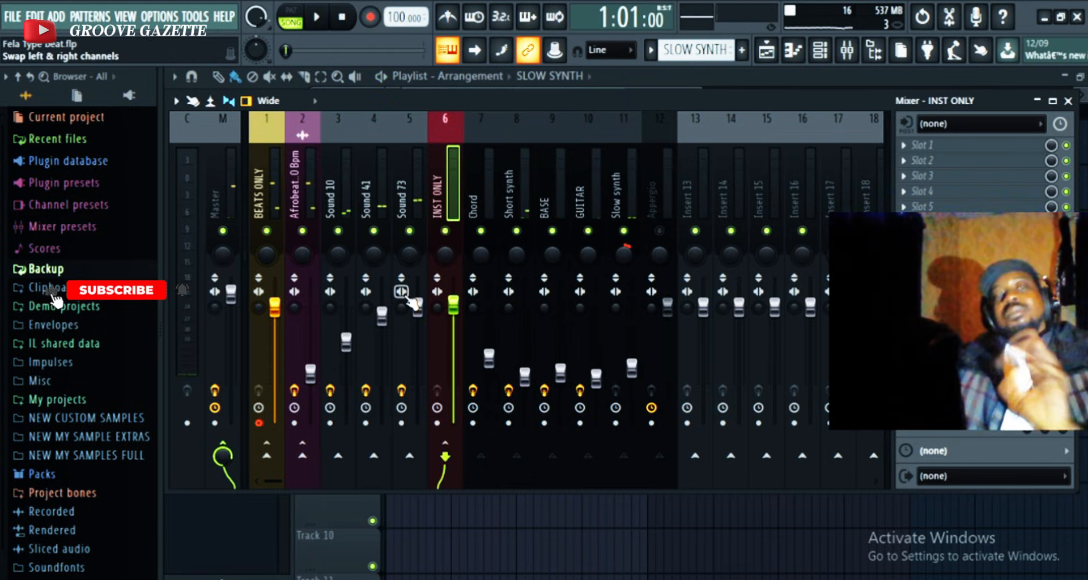